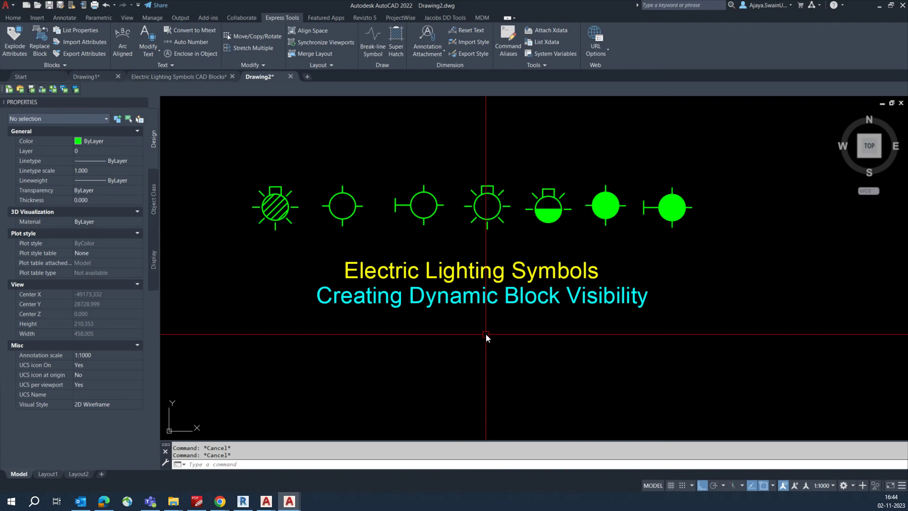
- Select each of the seven lamp symbols in turn, then clear the selection
left_click(266, 220)
left_click(350, 218)
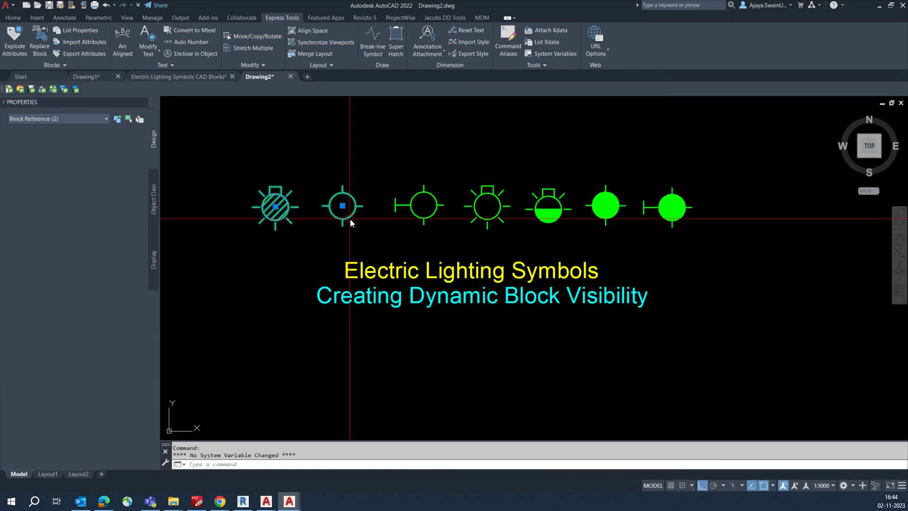
left_click(424, 220)
left_click(497, 220)
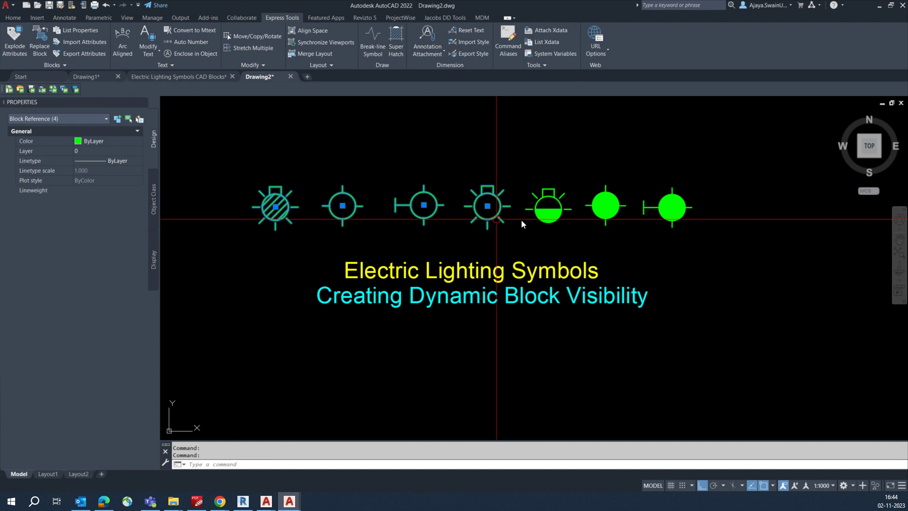
left_click(566, 222)
left_click(612, 218)
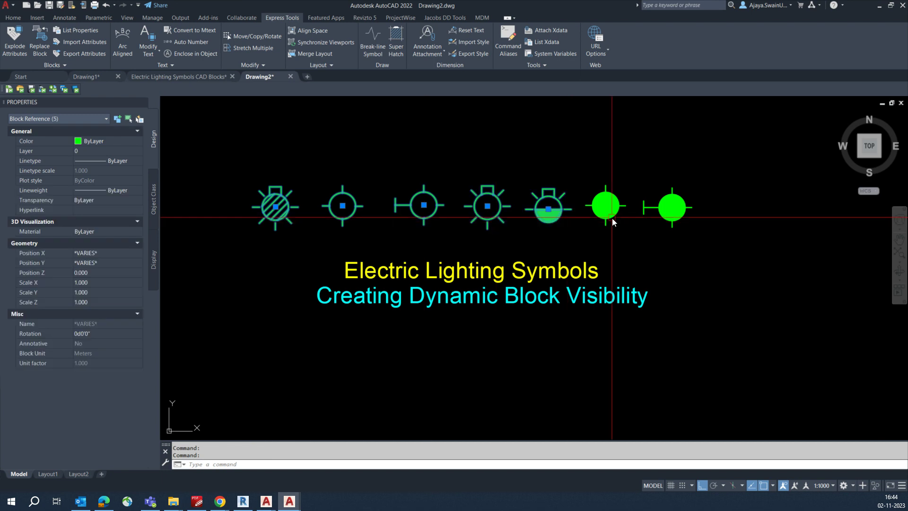
left_click(679, 220)
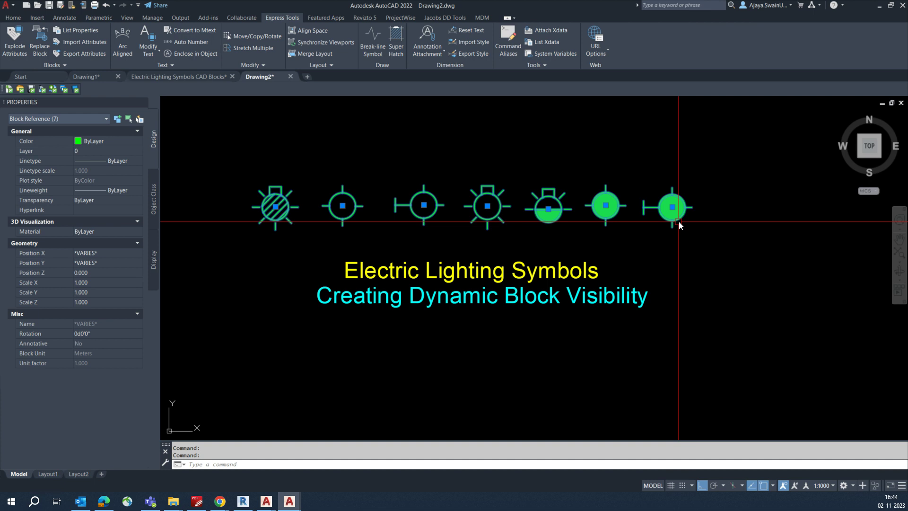
key("Escape")
key("Escape")
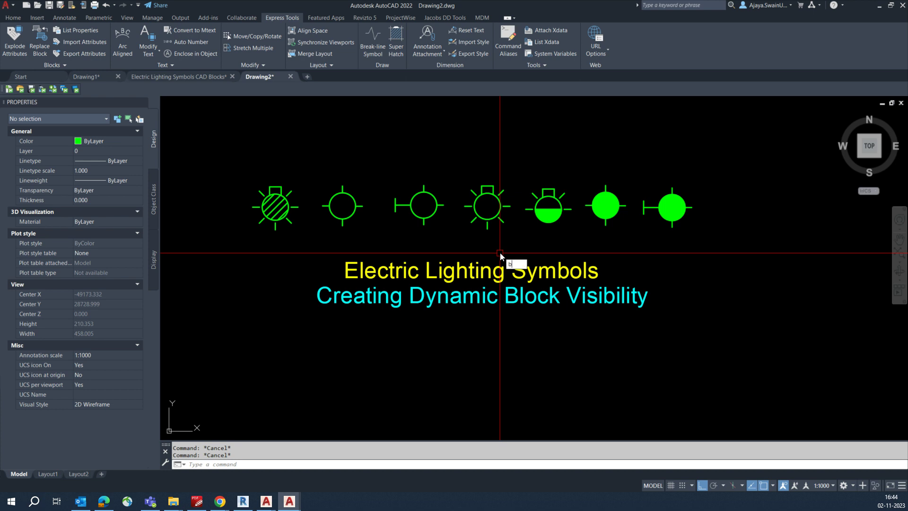
- Create an empty block named 'Lighting ALL' without picking any objects
key("Return")
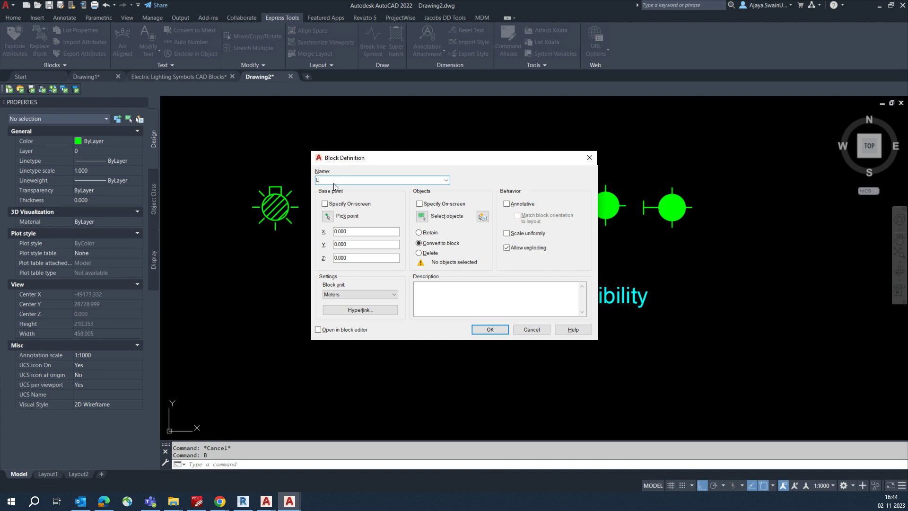
type("Lighting ALL")
left_click(494, 329)
left_click(507, 256)
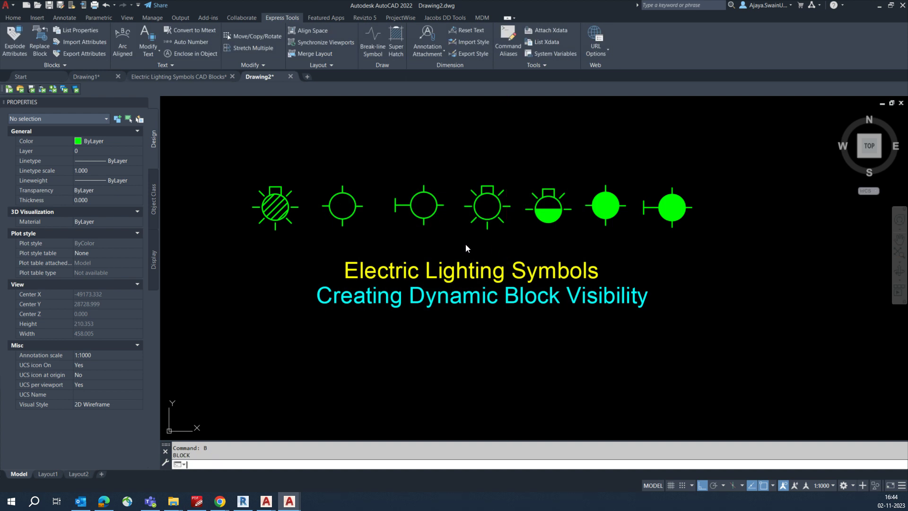
- Define a new empty block 'All Light' and continue into the Block Editor
key("Return")
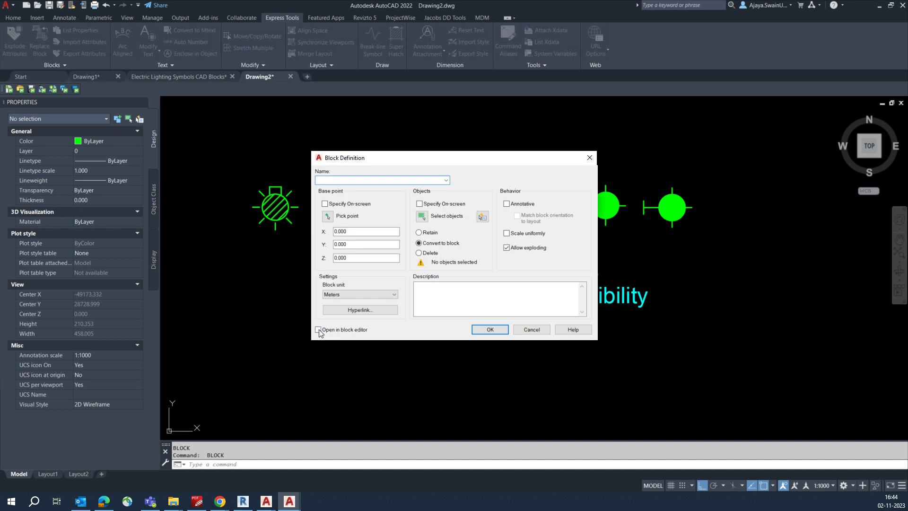
left_click(445, 180)
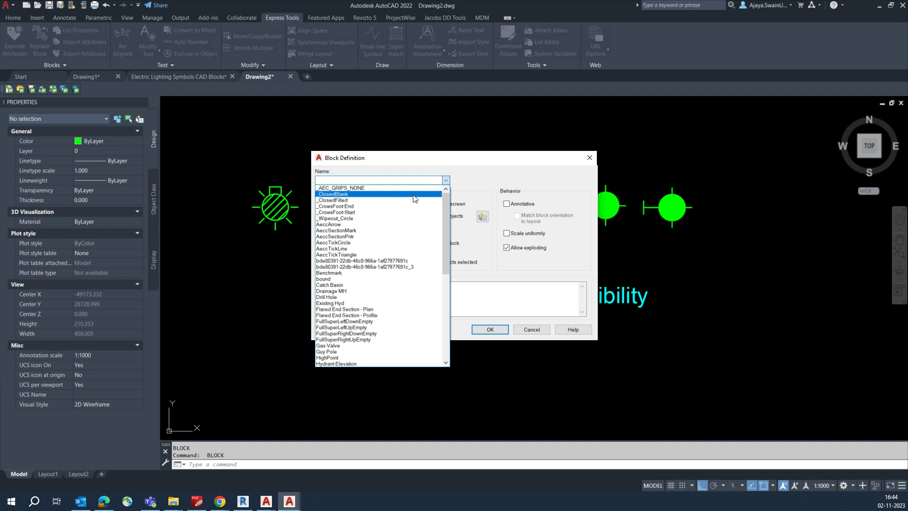
type("a")
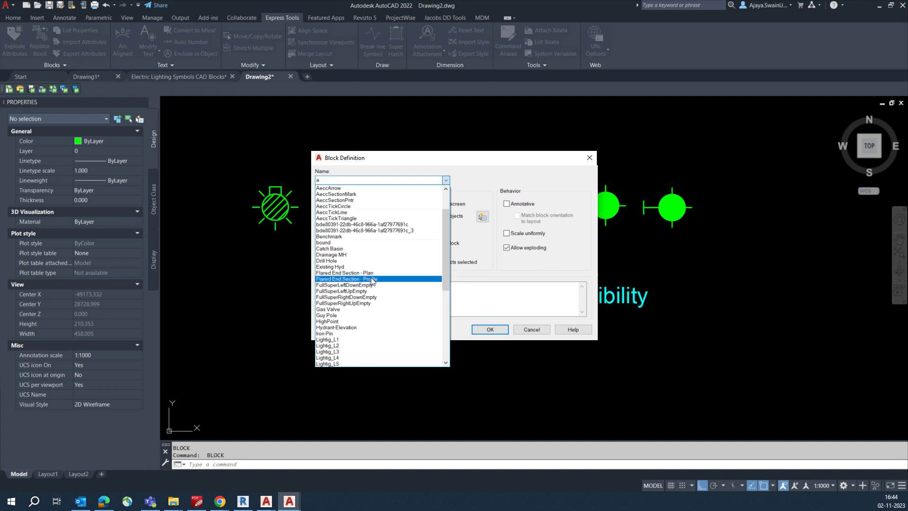
scroll(366, 279, "up", 1)
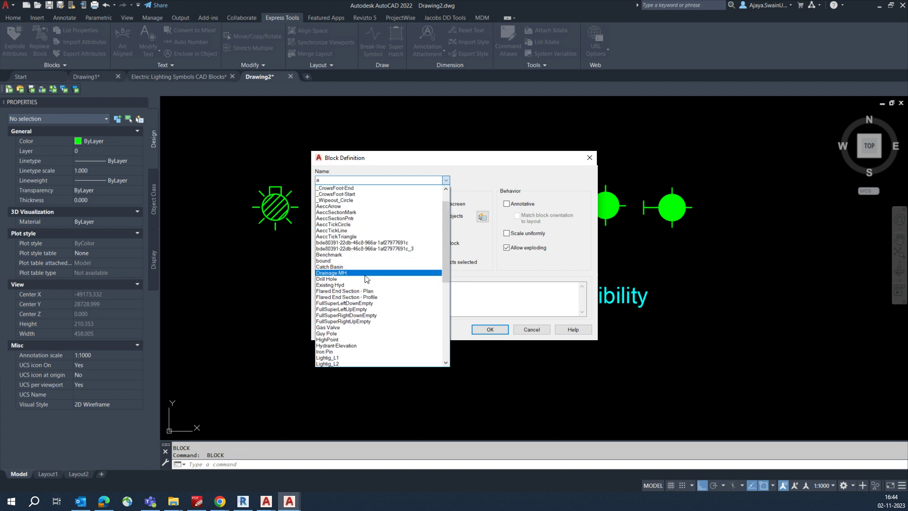
left_click(347, 181)
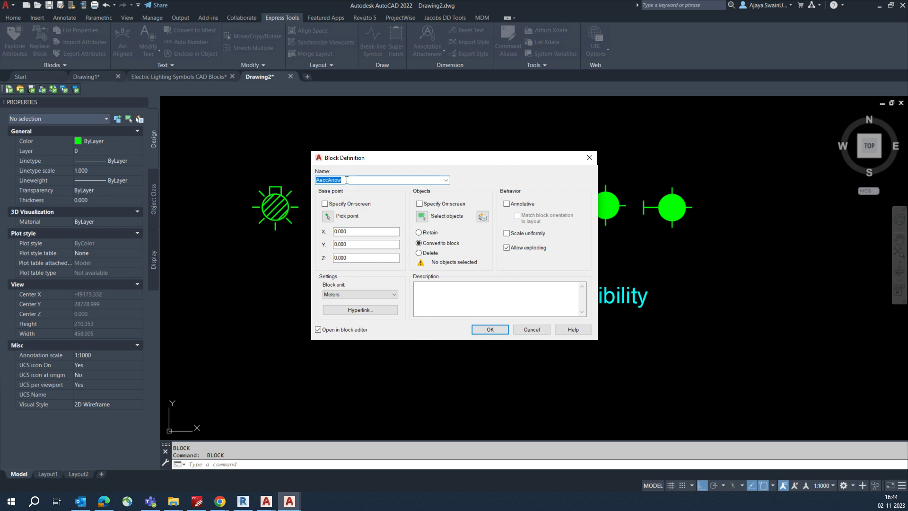
type("a")
key("BackSpace")
key("BackSpace")
key("BackSpace")
key("BackSpace")
type("IGHT")
key("BackSpace")
key("BackSpace")
key("BackSpace")
key("BackSpace")
type("Ligh")
left_click(490, 329)
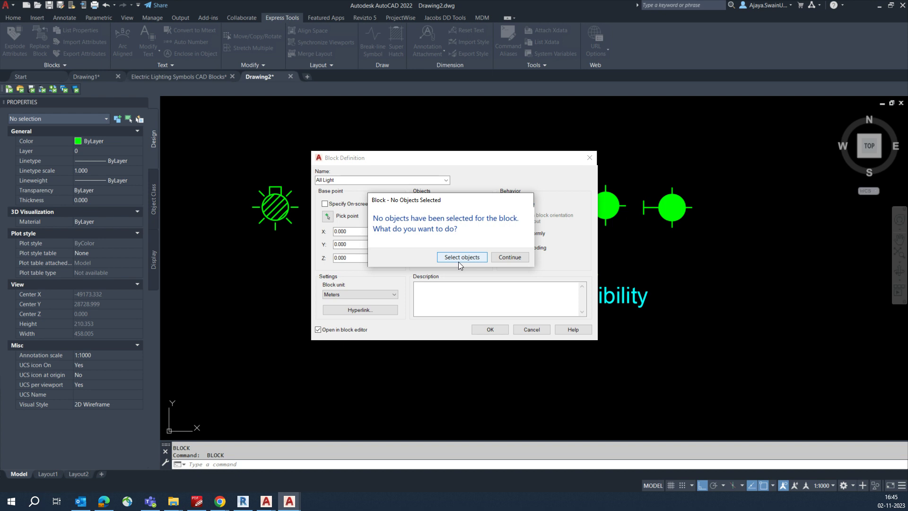
left_click(509, 256)
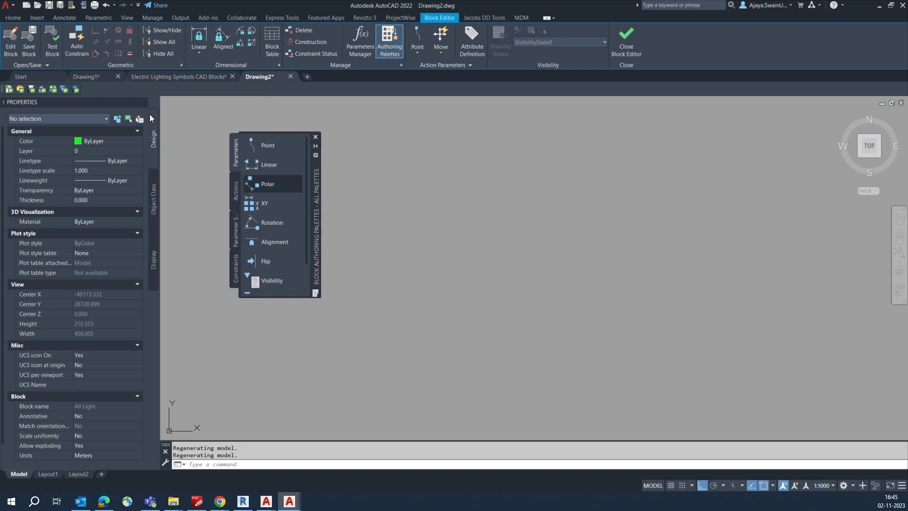
- Dock the authoring palettes at the left, enlarged to list every parameter, and zoom extents
left_click(141, 101)
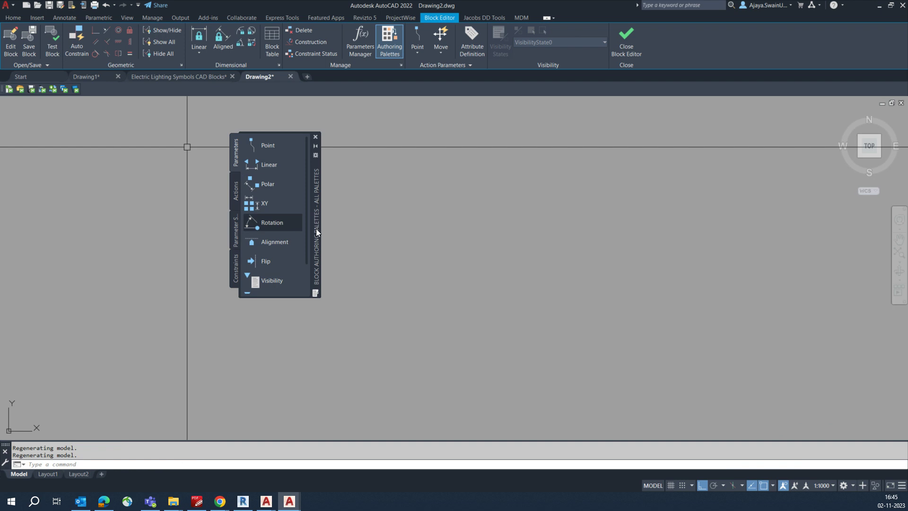
left_click_drag(316, 228, 171, 238)
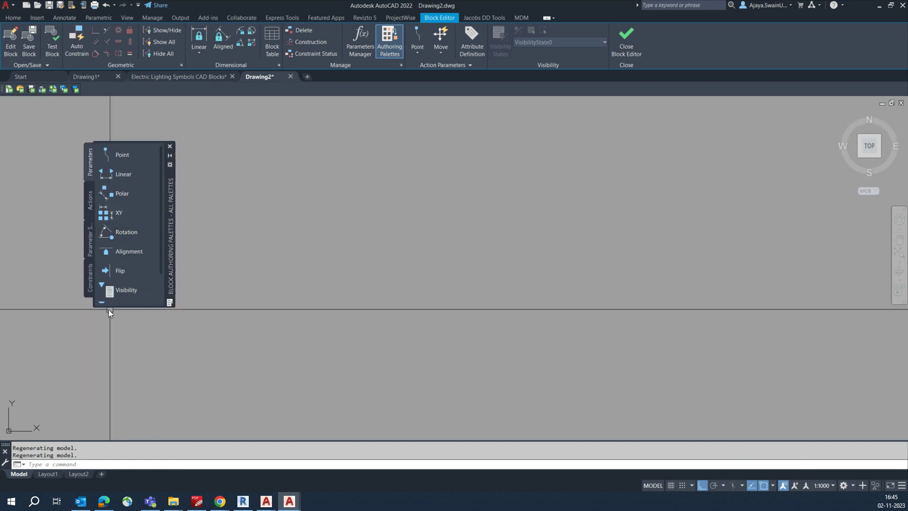
left_click_drag(96, 307, 41, 419)
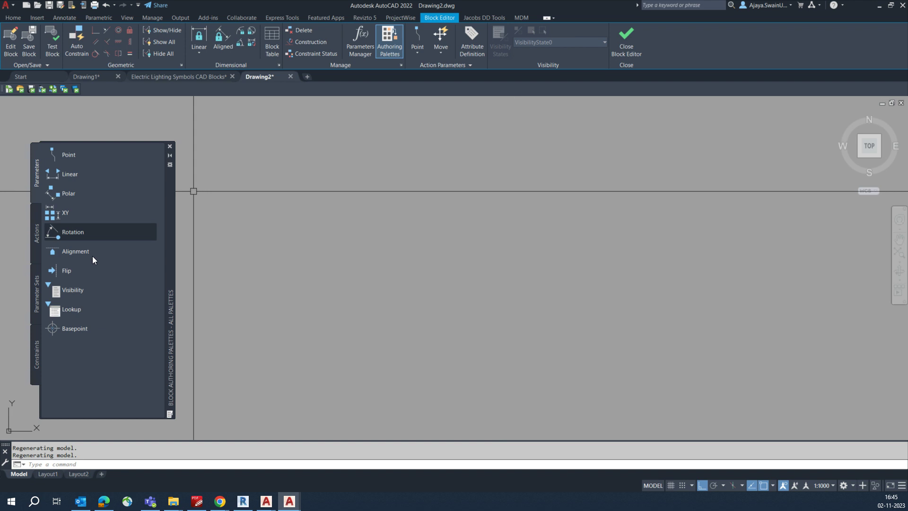
middle_click(409, 254)
middle_click(409, 255)
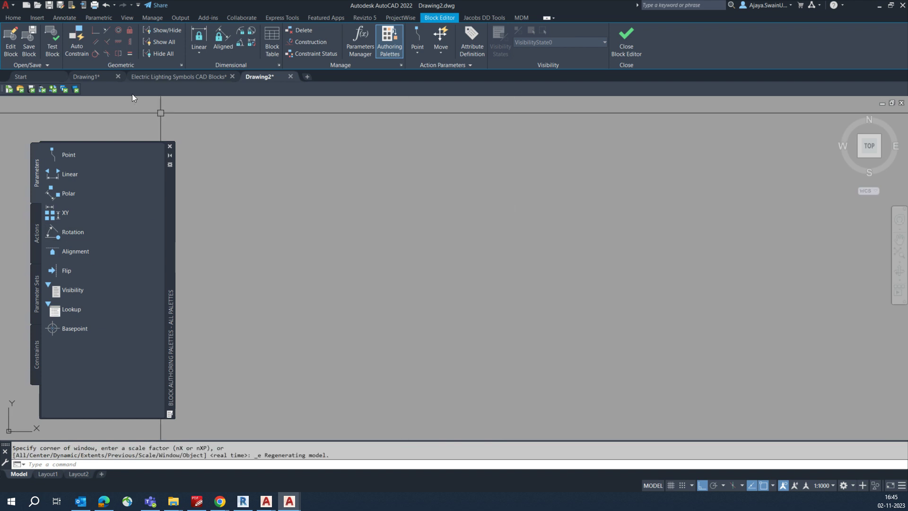
- Insert the hatched Lightig_L1 lamp block at 0,0,0 and zoom to show it
left_click(37, 18)
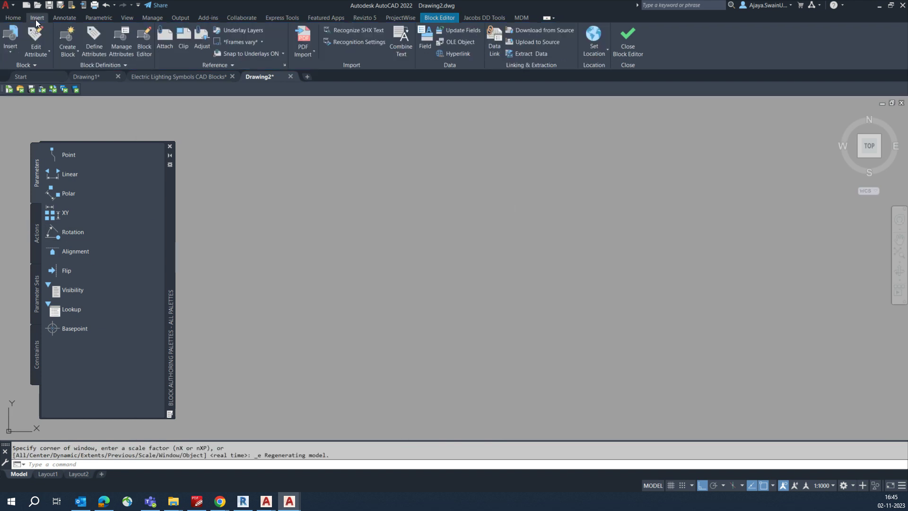
left_click(11, 55)
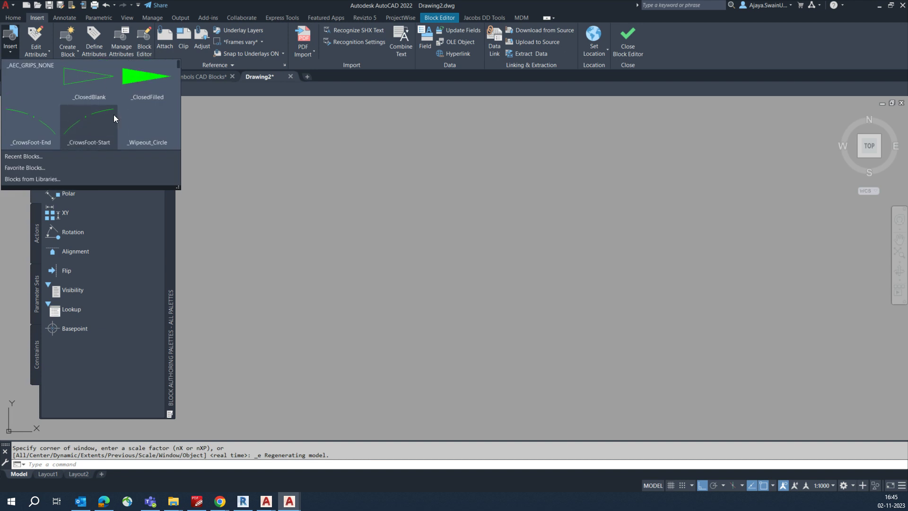
scroll(116, 121, "down", 1)
scroll(116, 121, "down", 4)
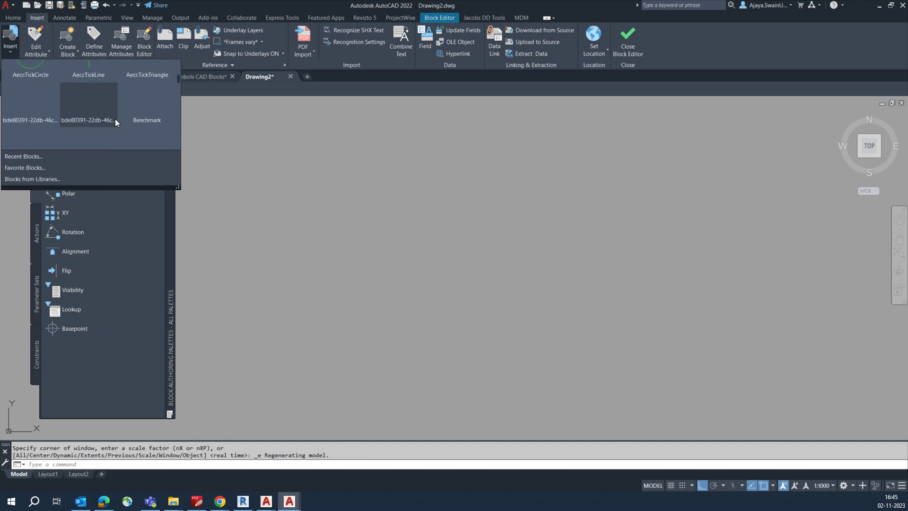
scroll(116, 123, "down", 4)
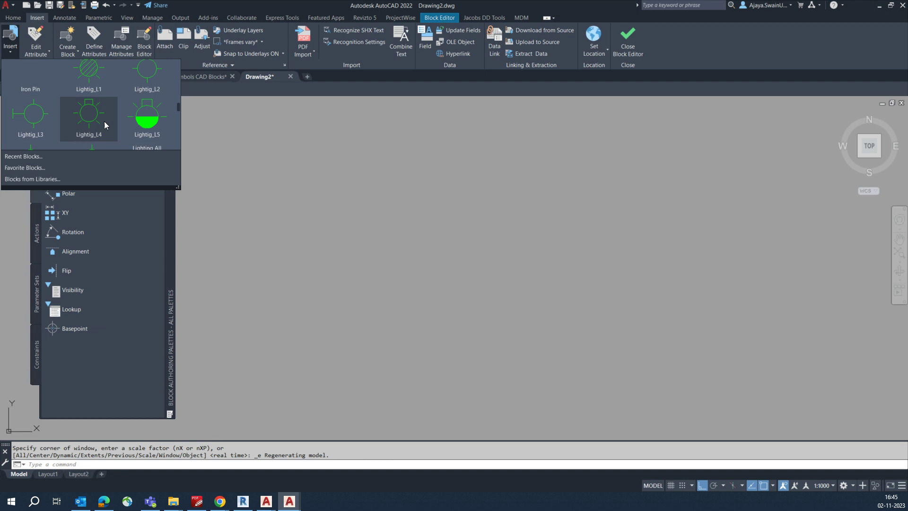
scroll(40, 144, "down", 2)
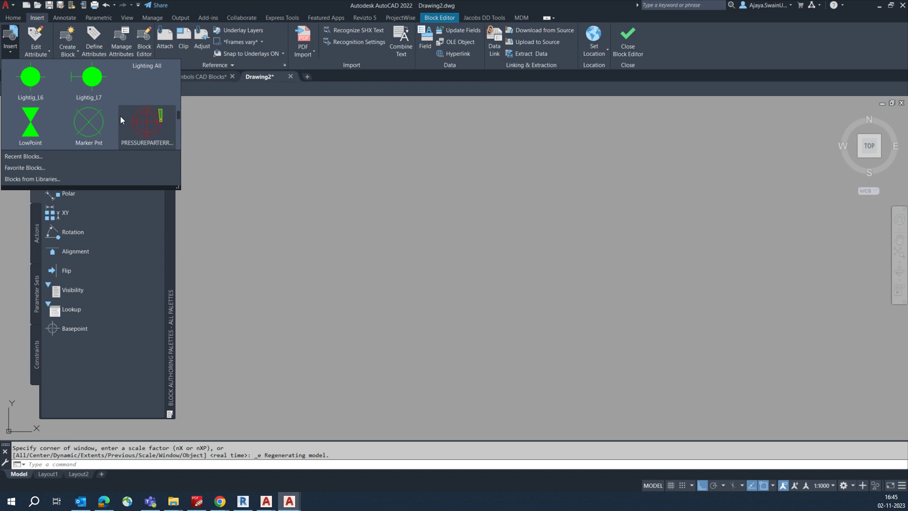
scroll(122, 126, "up", 1)
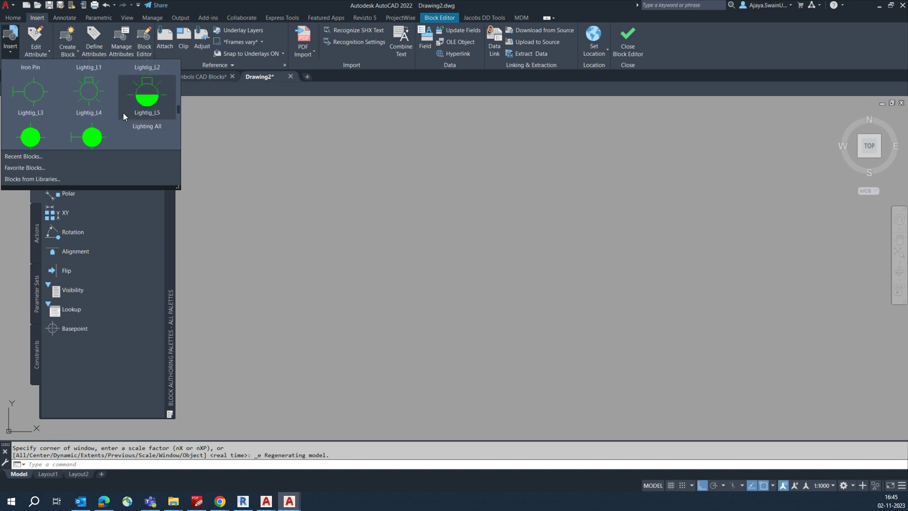
scroll(122, 114, "up", 1)
left_click(121, 113)
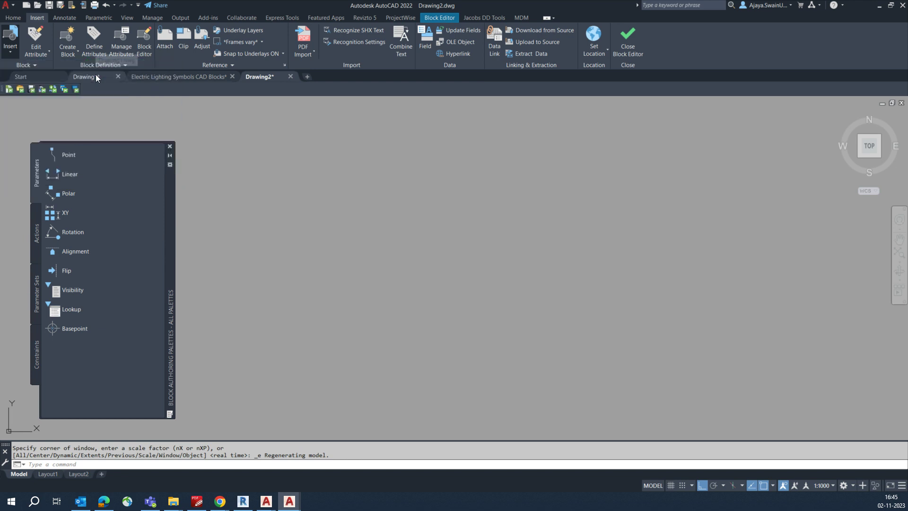
type("0,0,0")
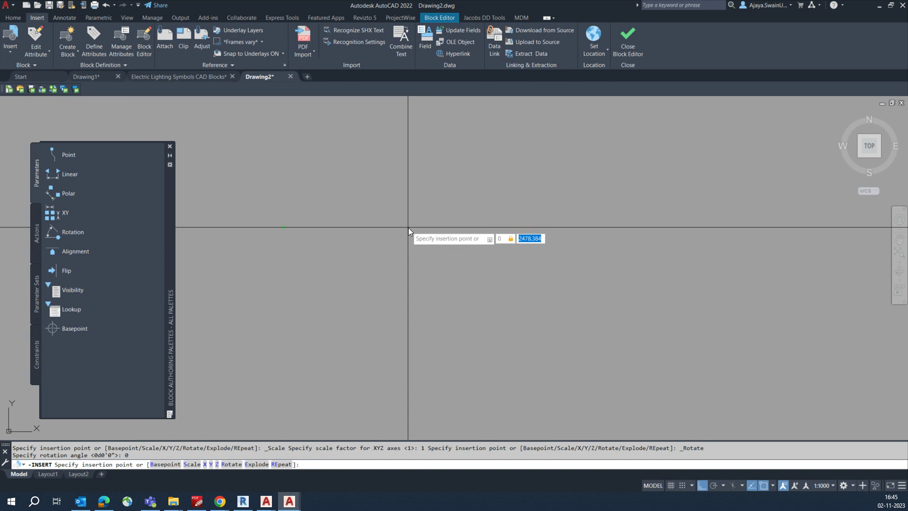
key("Return")
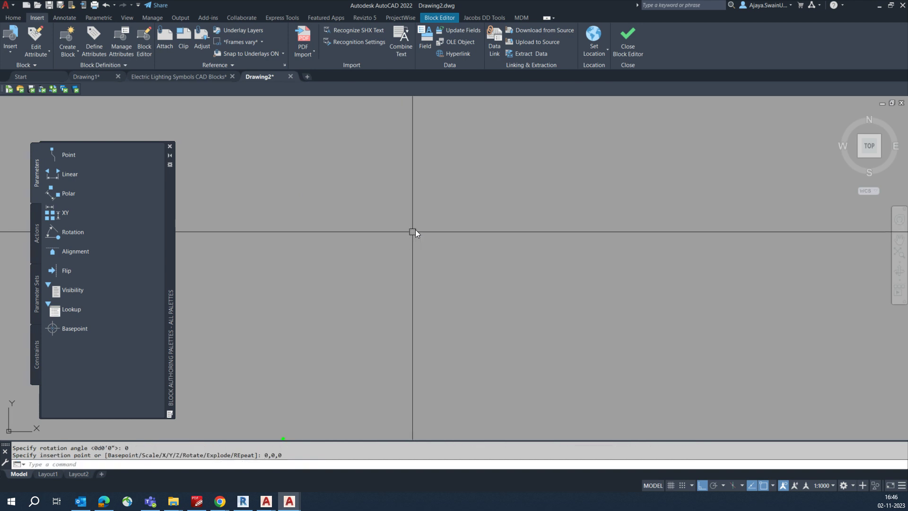
middle_click(417, 226)
middle_click(417, 226)
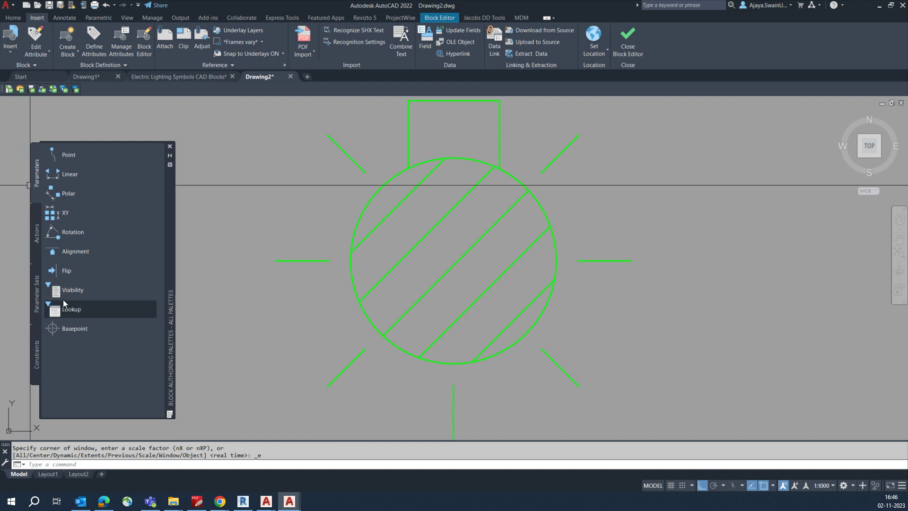
- Place the Visibility1 visibility parameter just right of the hatched lamp symbol
left_click(72, 289)
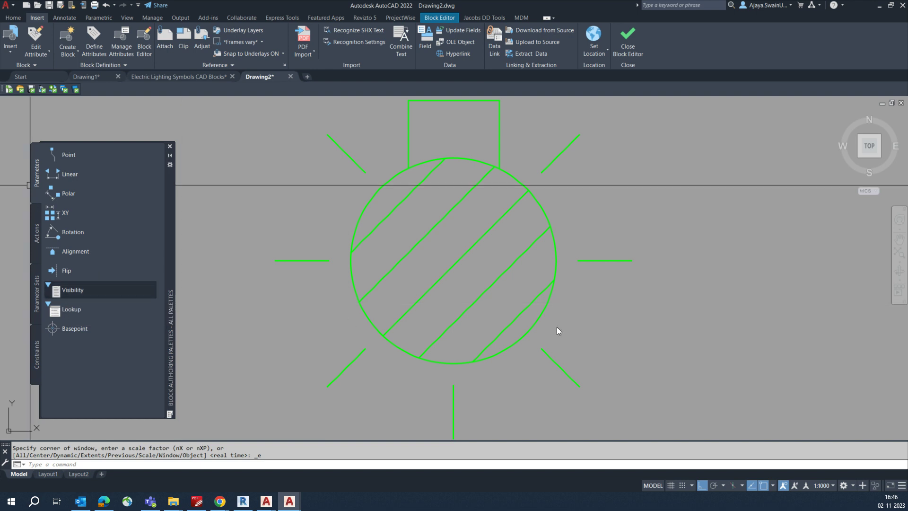
scroll(651, 316, "down", 4)
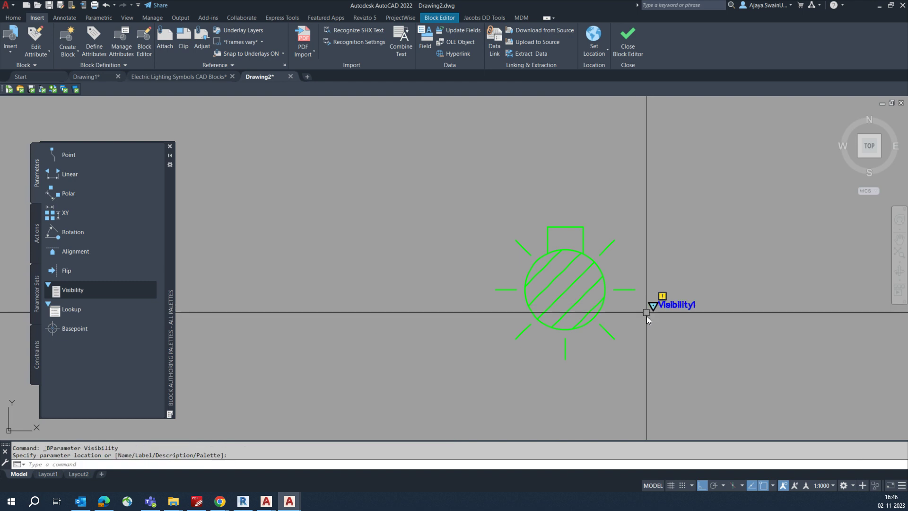
middle_click_drag(669, 314, 564, 287)
scroll(557, 276, "up", 3)
scroll(544, 306, "down", 2)
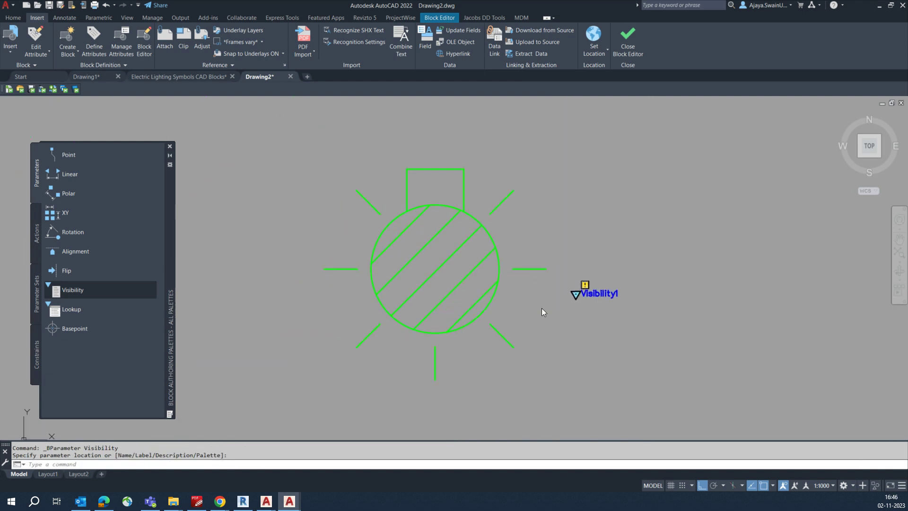
middle_click_drag(497, 299, 506, 290)
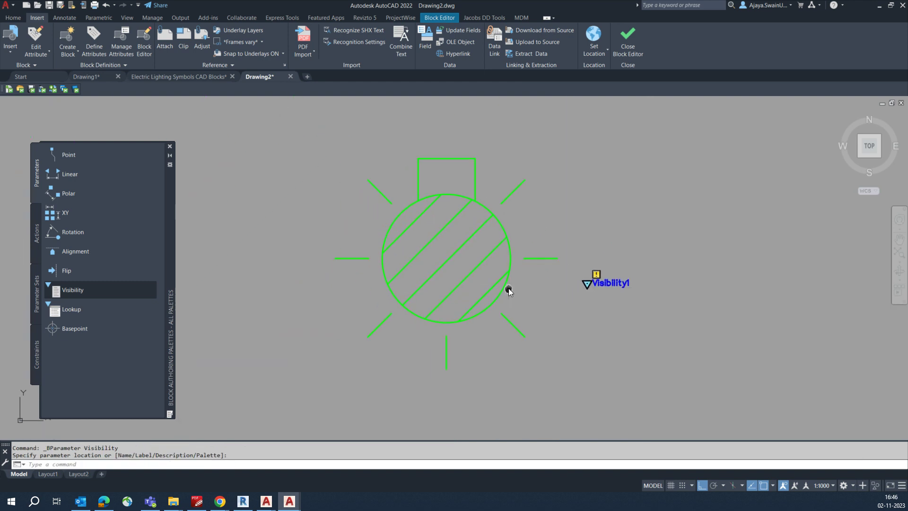
left_click(433, 19)
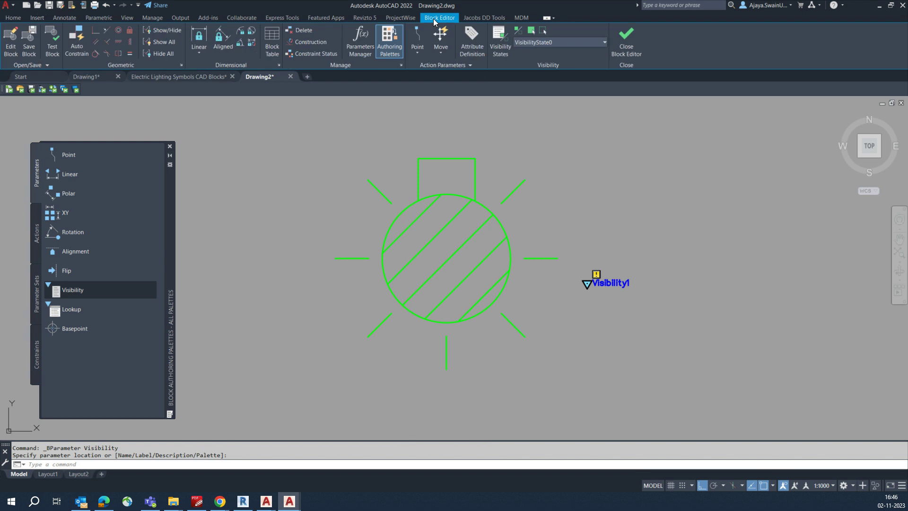
- Rename the default visibility state to 'Light' and explode the lamp symbol with X
left_click(498, 40)
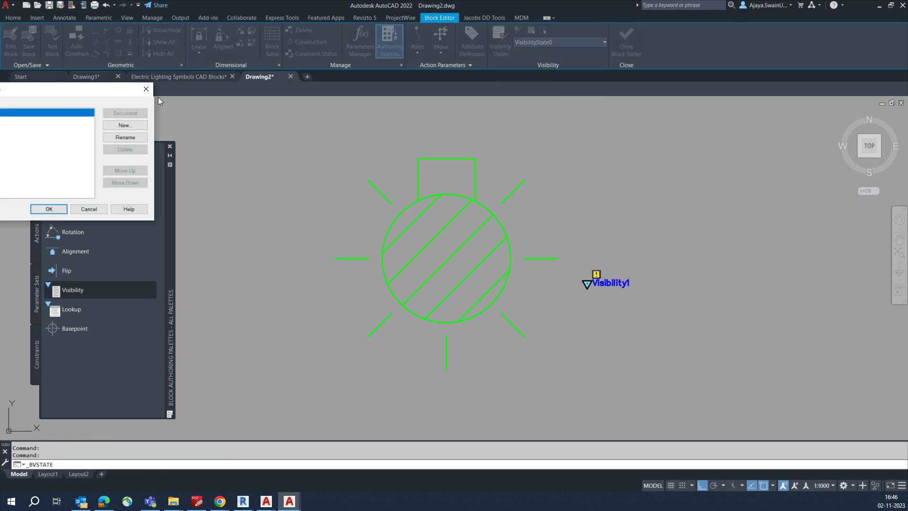
left_click_drag(115, 90, 438, 121)
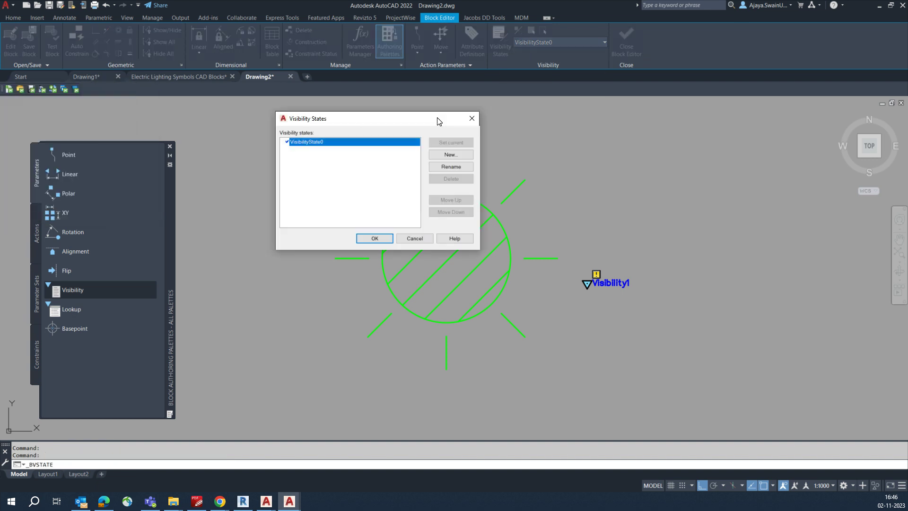
left_click(452, 166)
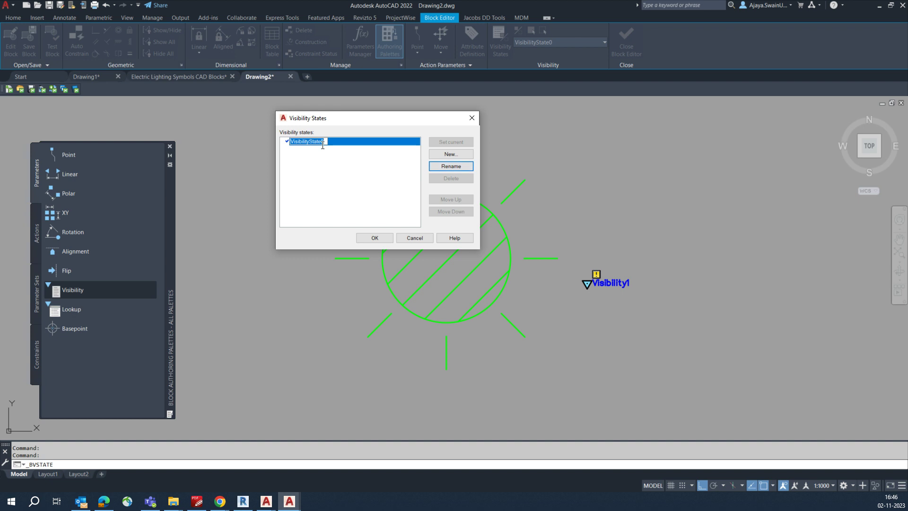
type("Light")
key("Return")
key("Return")
left_click(444, 194)
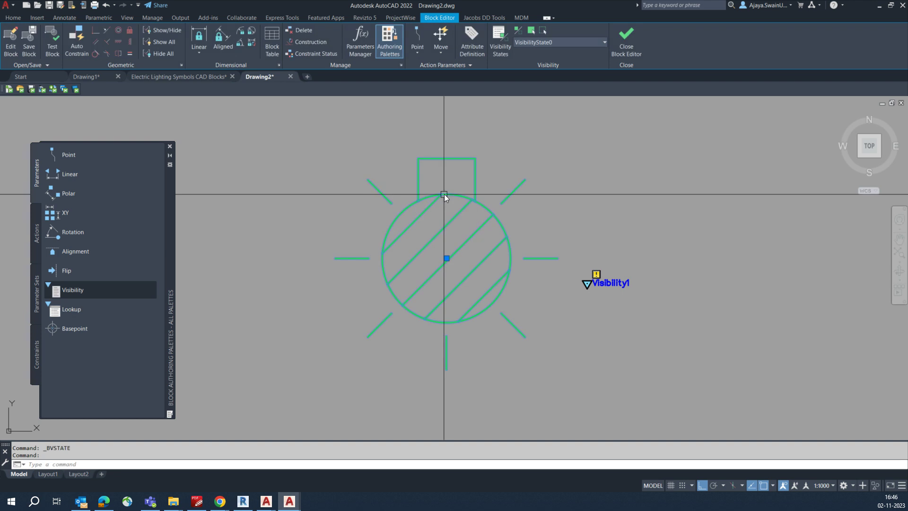
type("x")
key("Return")
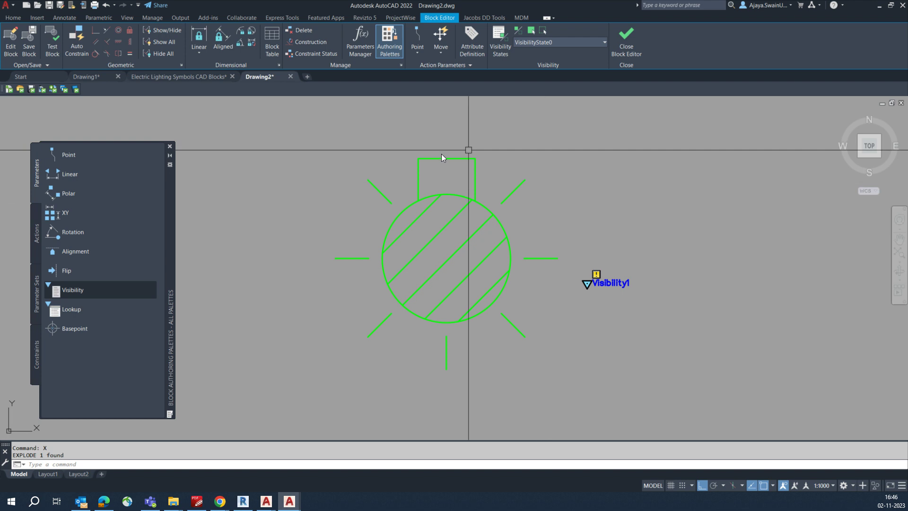
- Rename the first visibility state to Light_L1
left_click(500, 41)
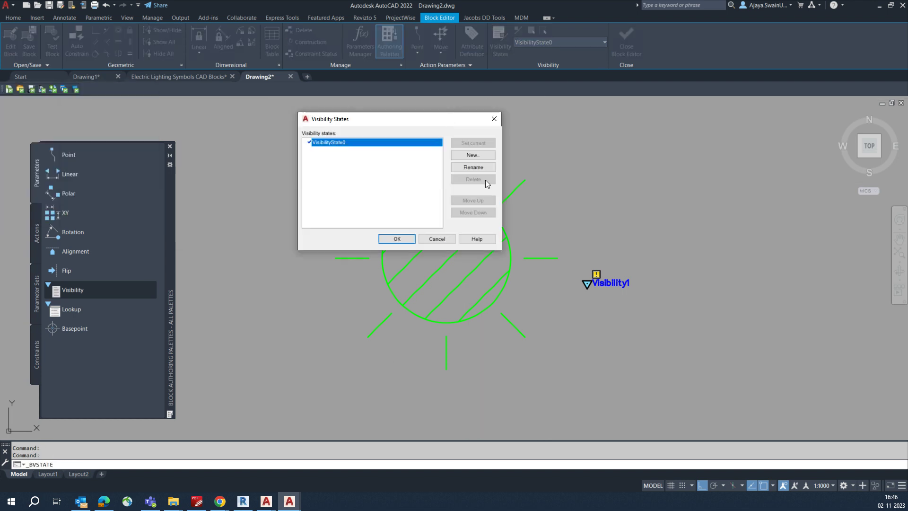
left_click(474, 167)
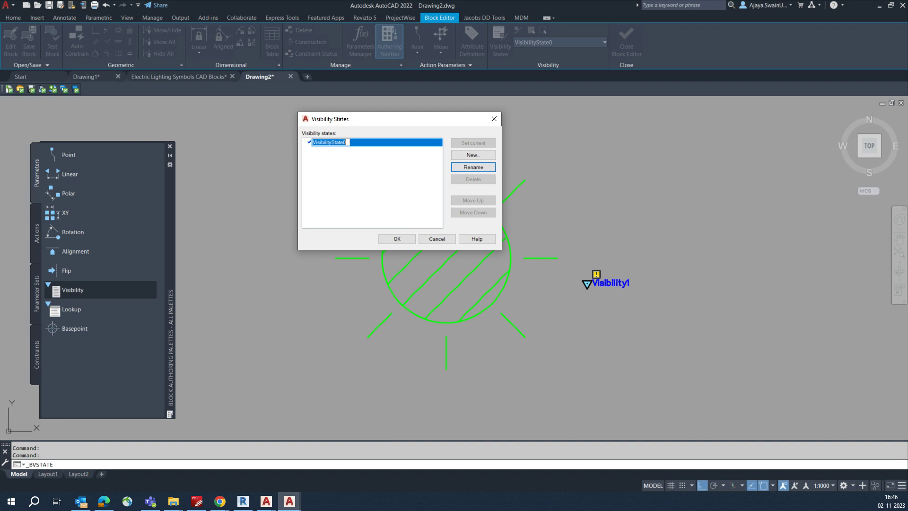
type("Lifg")
key("BackSpace")
key("BackSpace")
type("ght_L1")
left_click(360, 170)
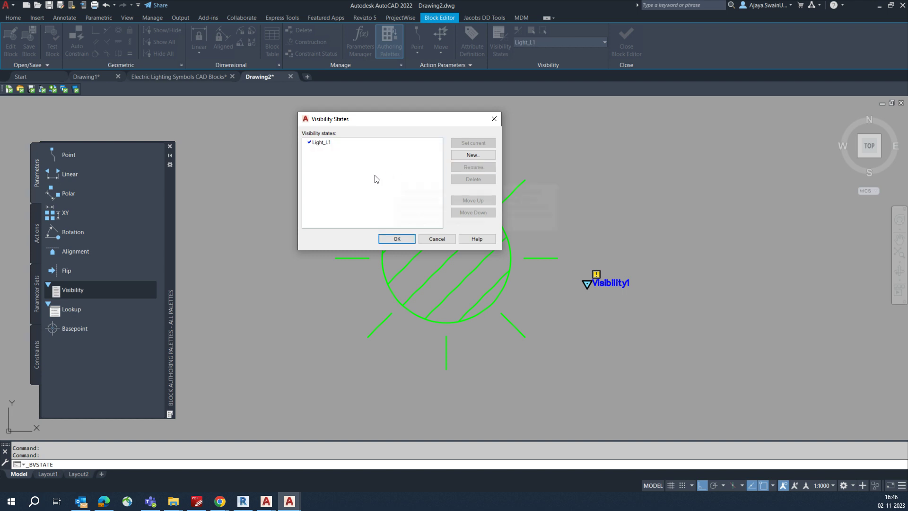
- Create a new visibility state L2 that hides all existing objects
left_click(471, 157)
left_click_drag(442, 198, 406, 147)
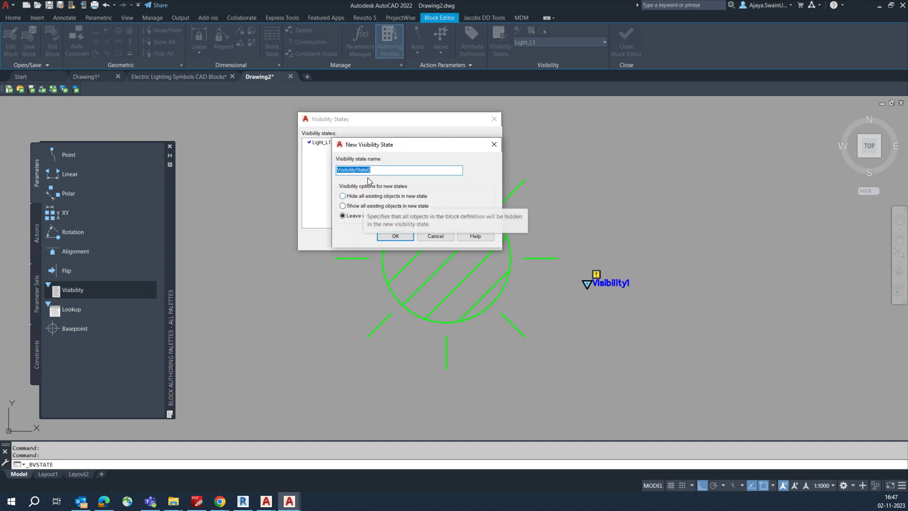
key("BackSpace")
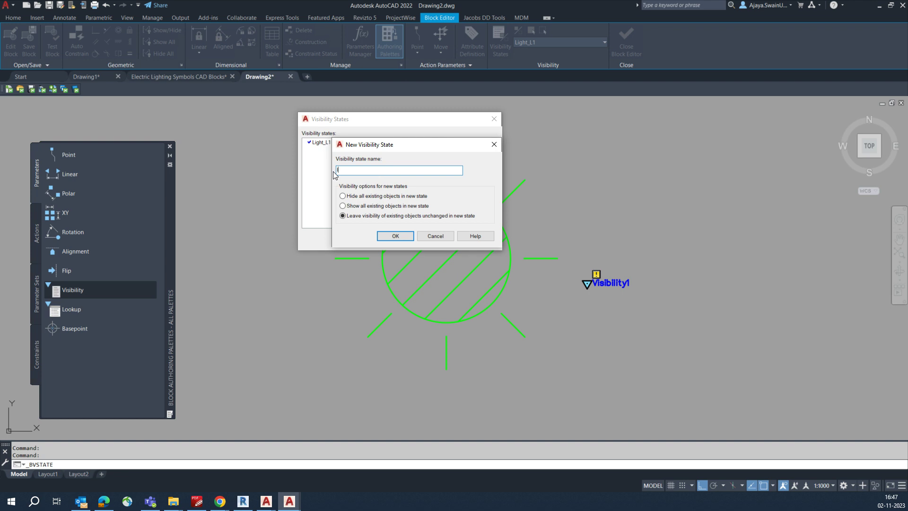
type("lIGHT")
key("BackSpace")
key("BackSpace")
key("BackSpace")
key("BackSpace")
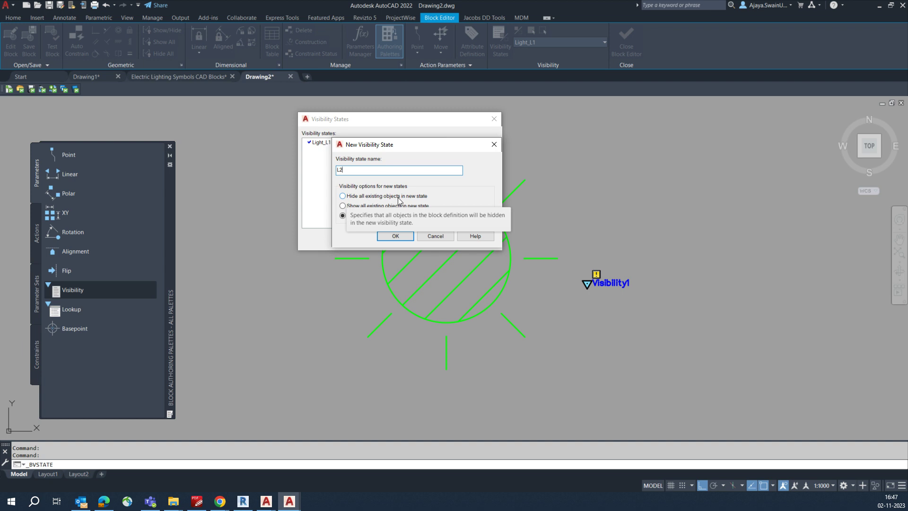
left_click(343, 196)
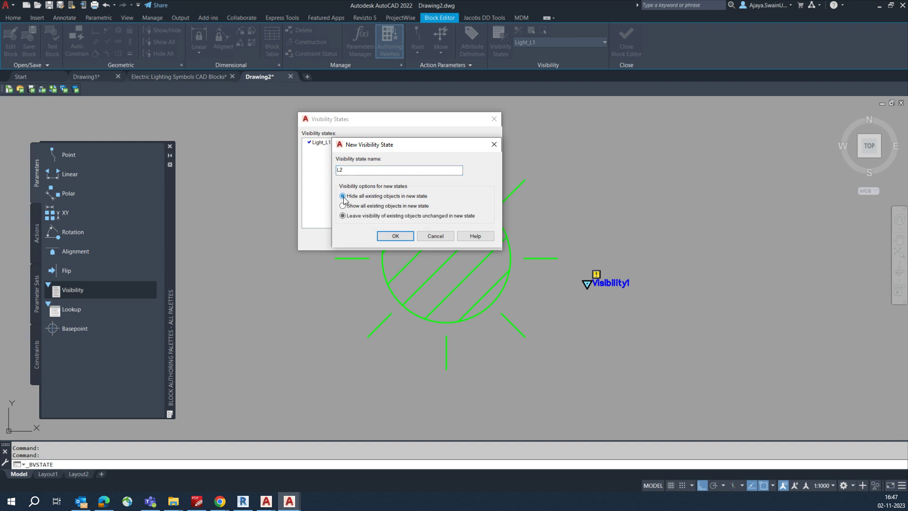
left_click(393, 236)
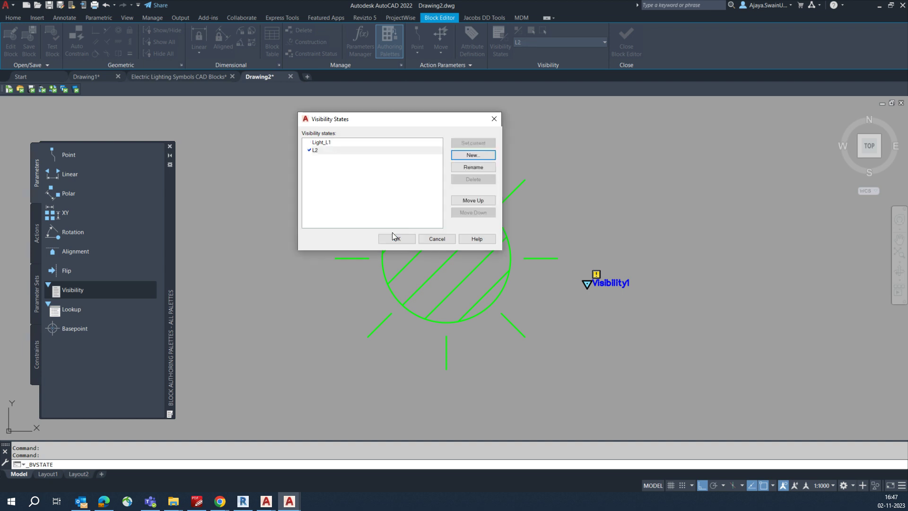
left_click(395, 239)
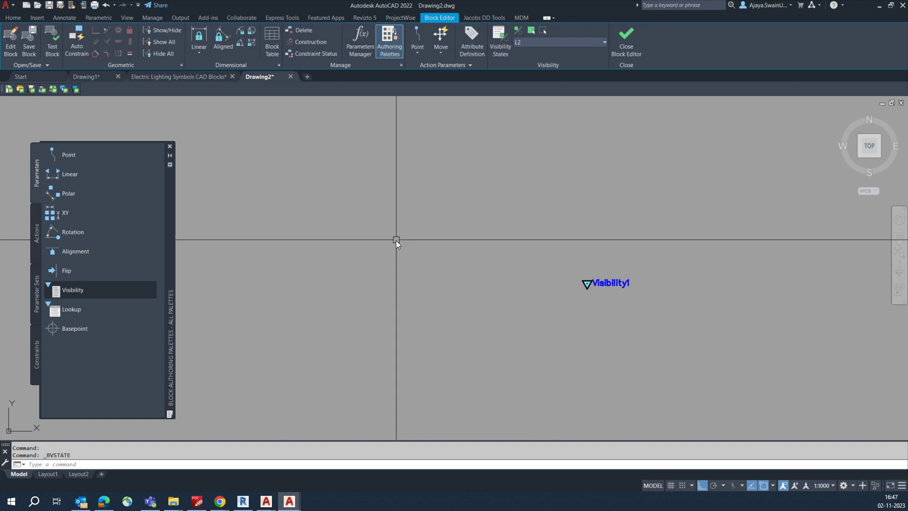
- Insert the plain circle Lightig_L2 lamp at 0,0 in state L2 and zoom to it
middle_click(395, 240)
middle_click(395, 241)
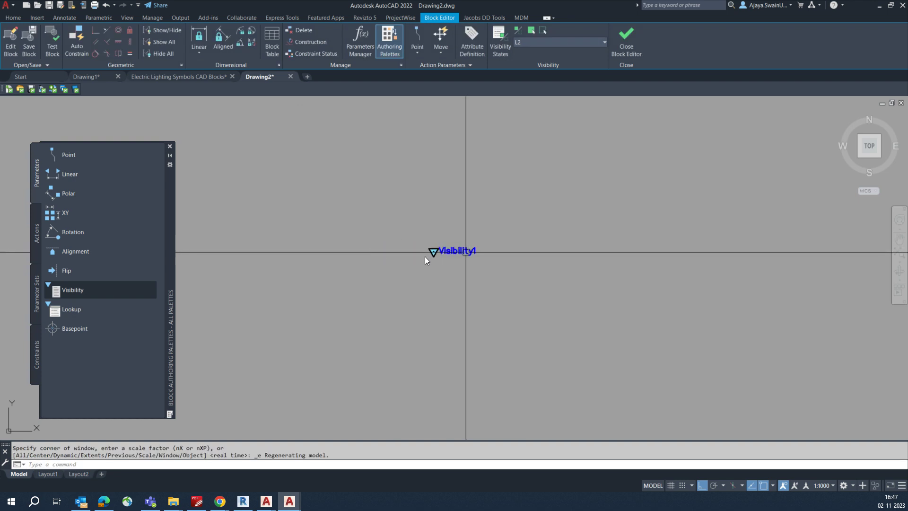
left_click(37, 18)
left_click(10, 52)
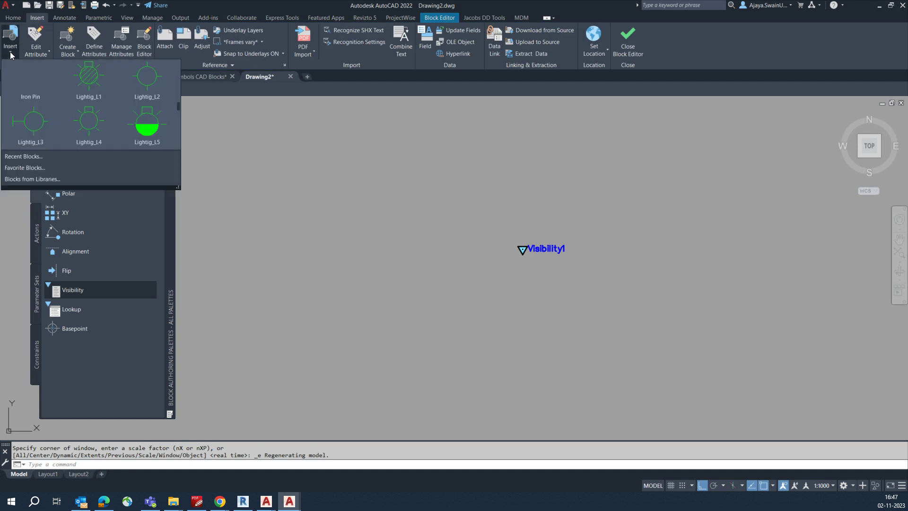
left_click(151, 85)
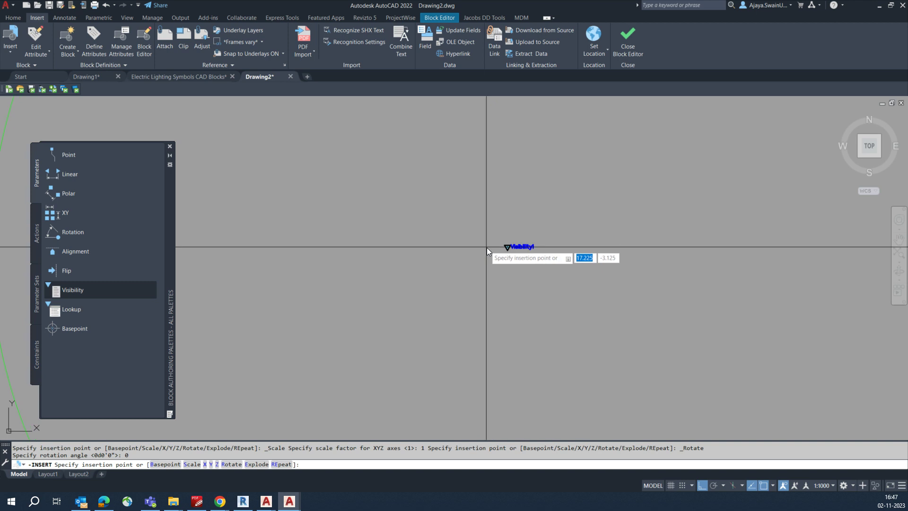
type("0")
key("Tab")
type("0")
key("Return")
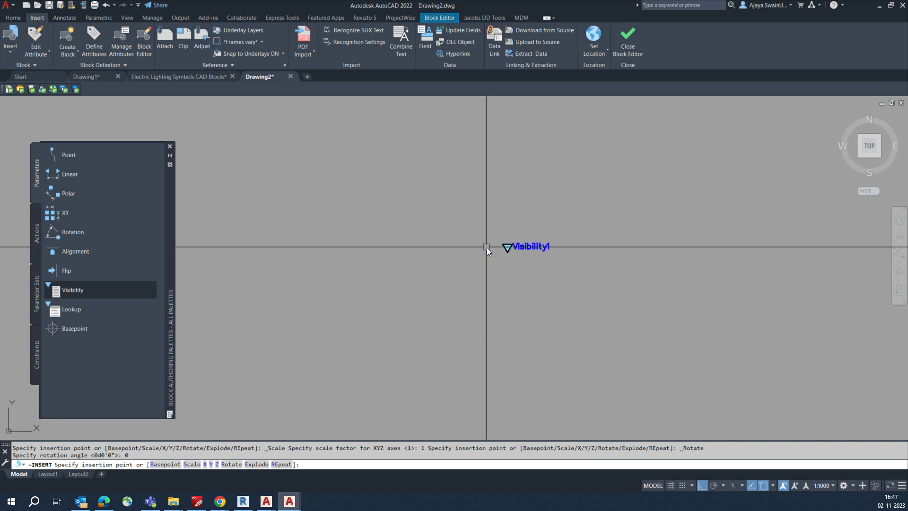
middle_click(480, 238)
middle_click(480, 237)
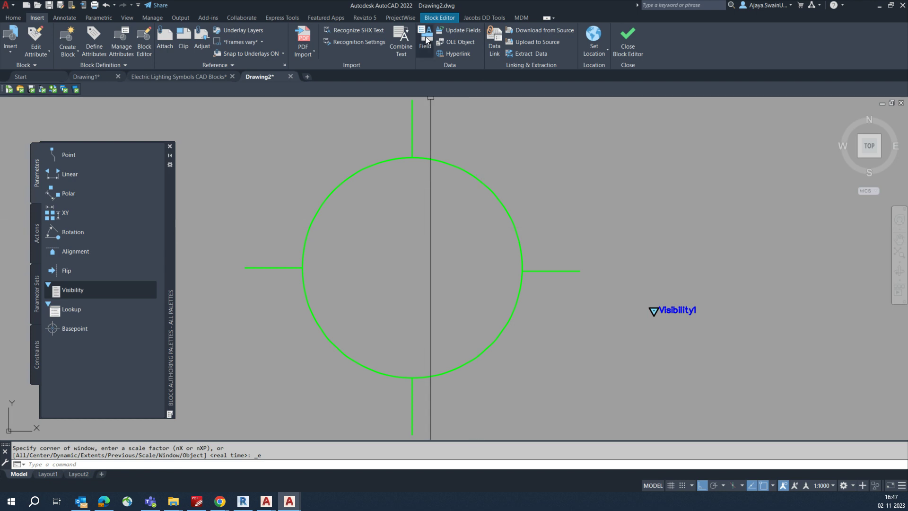
left_click(436, 17)
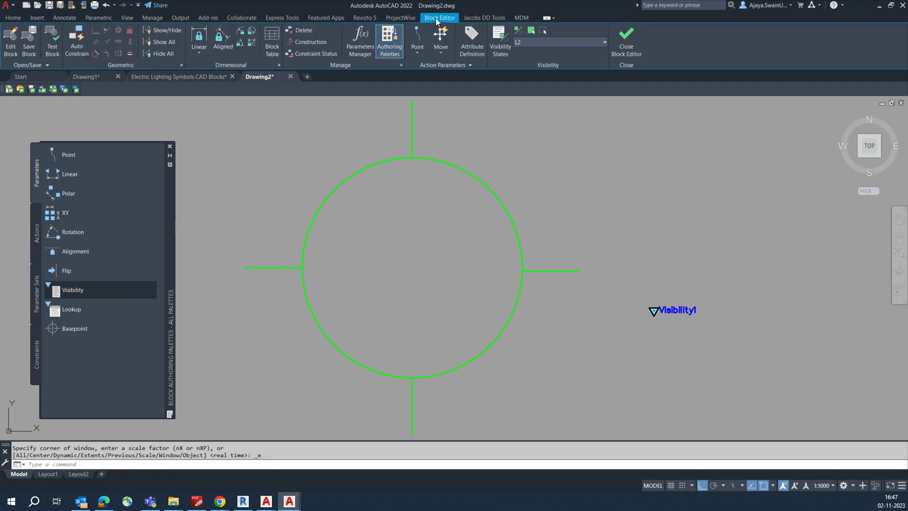
- Create a new visibility state named L3 and make it current
left_click(498, 42)
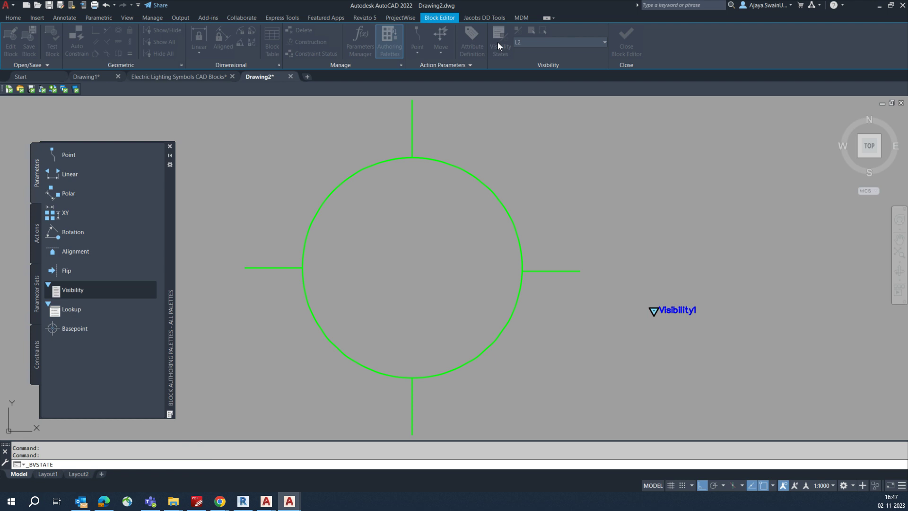
left_click_drag(201, 99, 481, 122)
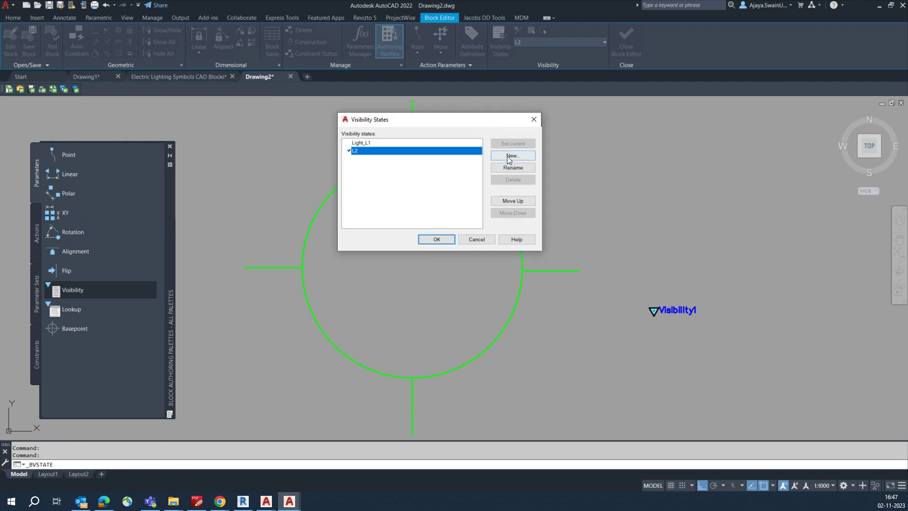
left_click(507, 157)
type("L3")
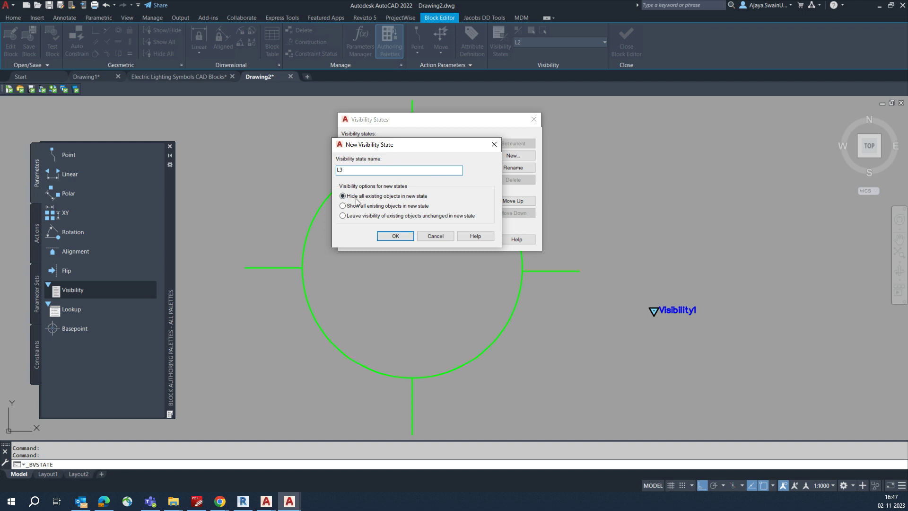
left_click(386, 237)
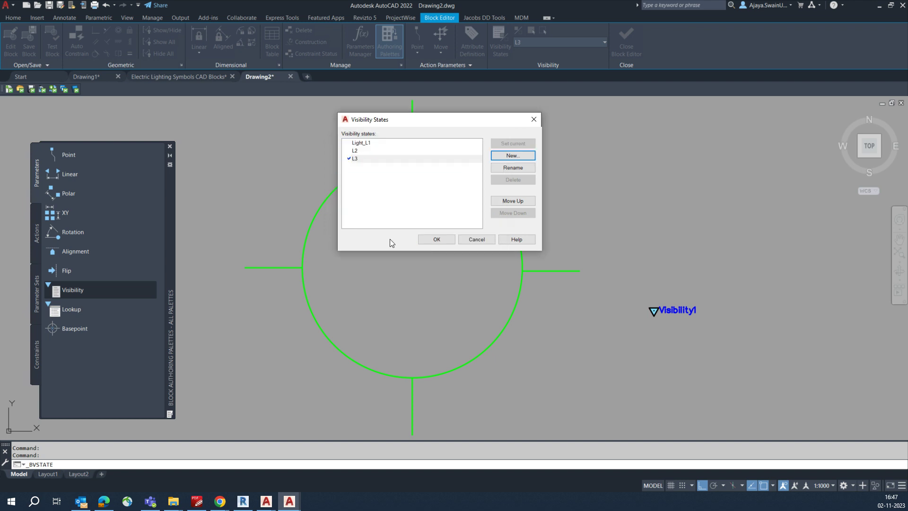
left_click(435, 240)
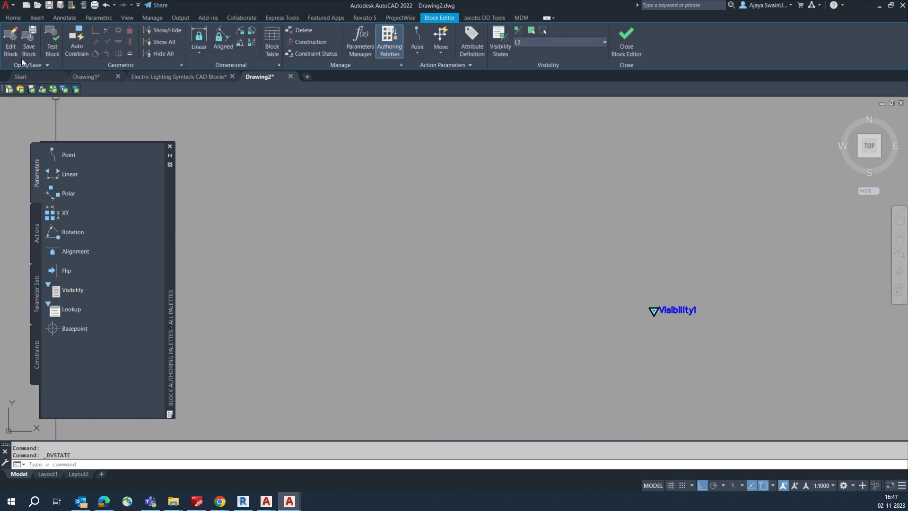
- Insert the Lightig_L3 circle-with-four-ticks symbol at 0,0,0
left_click(39, 19)
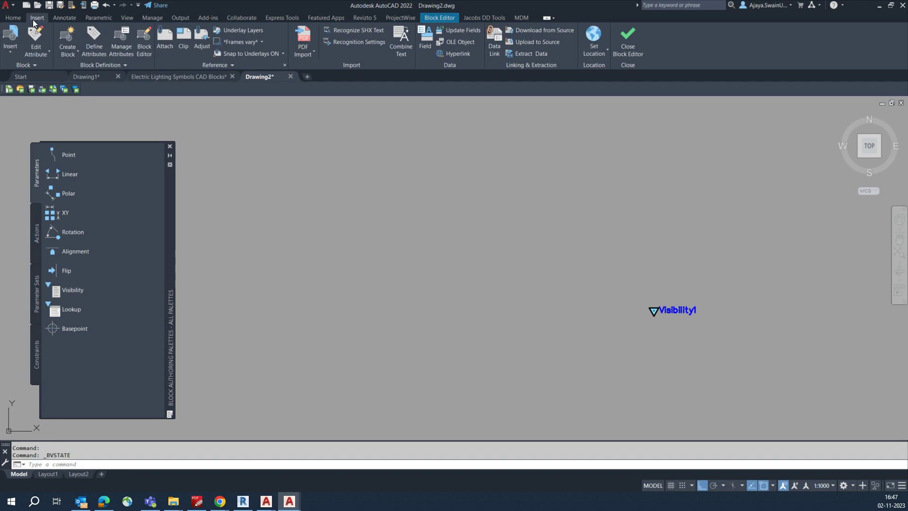
left_click(11, 53)
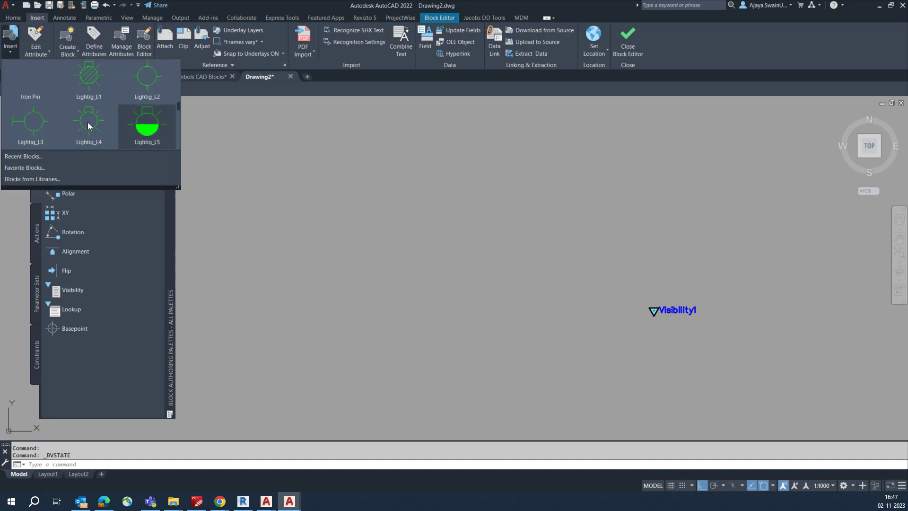
left_click(38, 128)
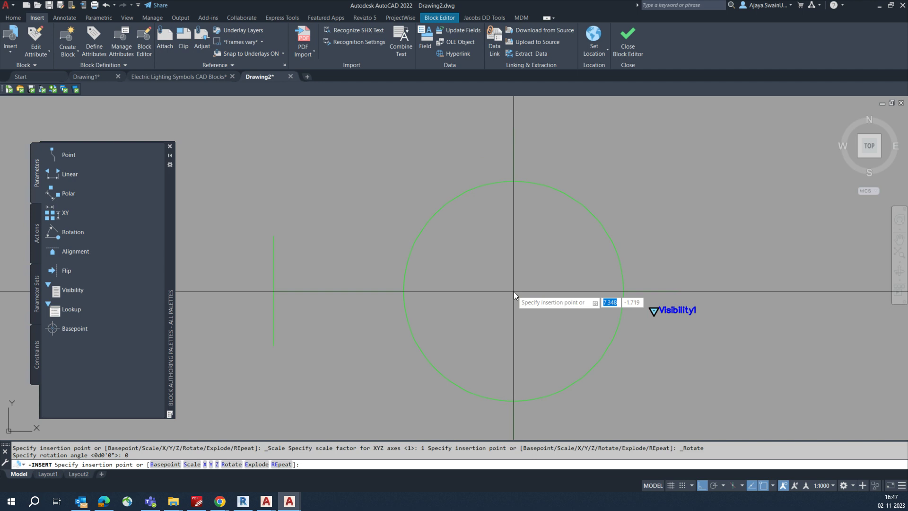
type("0,0,0")
key("Return")
key("Escape")
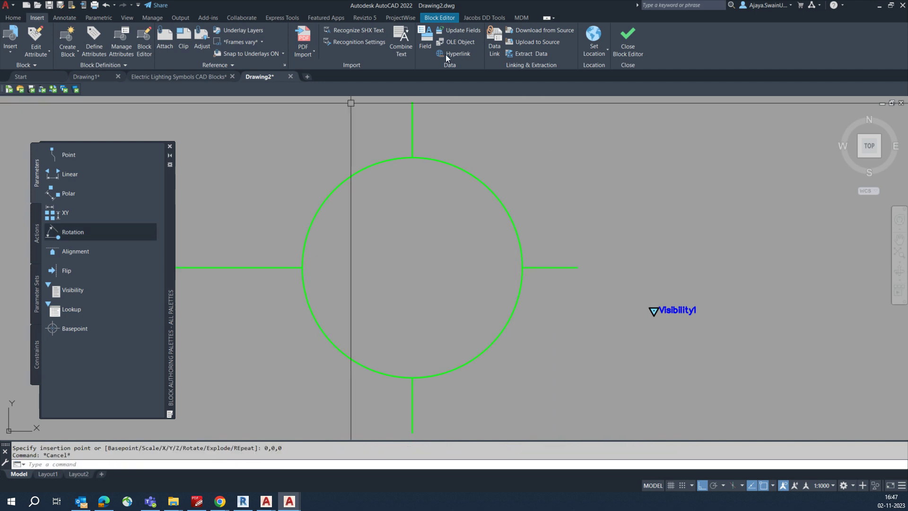
left_click(439, 17)
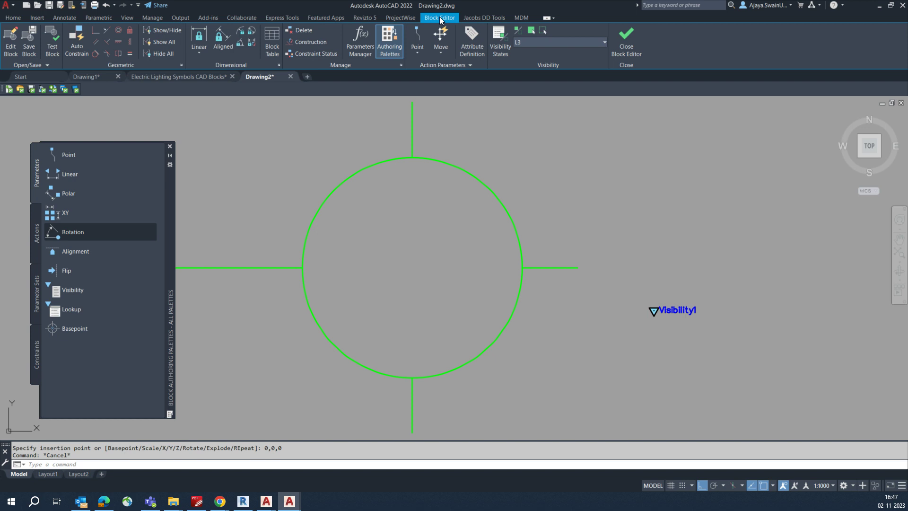
- Create a new visibility state L4 and make it current
left_click(500, 36)
left_click(260, 146)
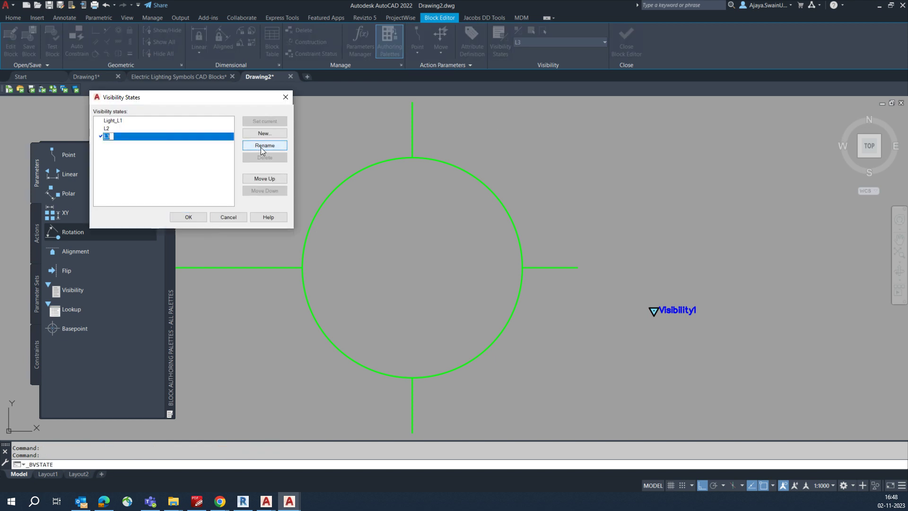
left_click(264, 133)
type("L4")
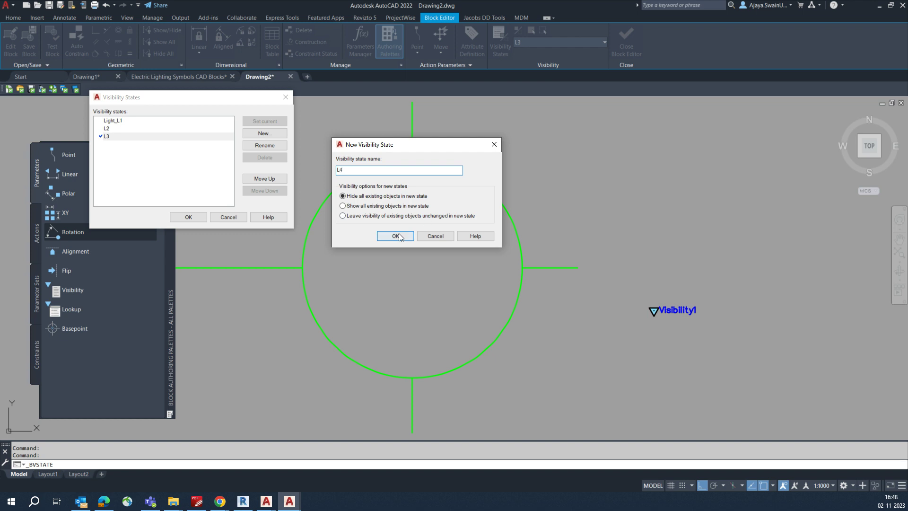
left_click(395, 235)
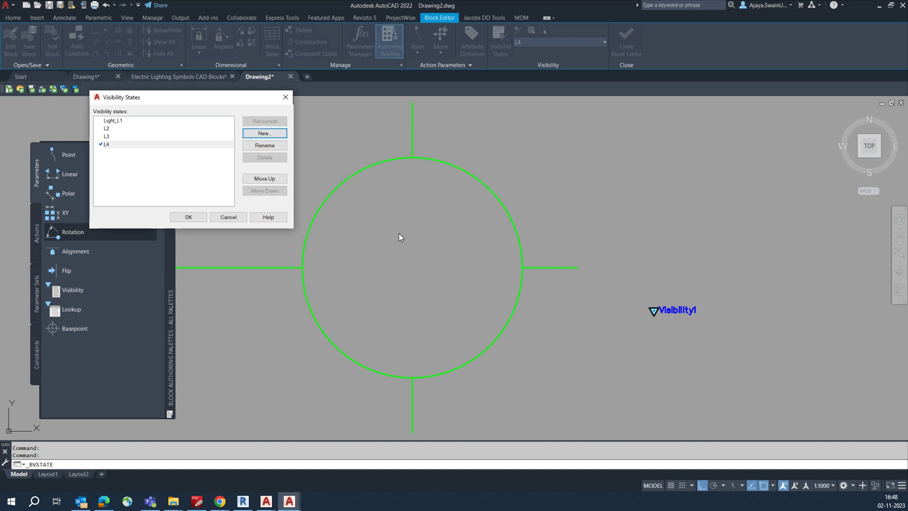
left_click(197, 217)
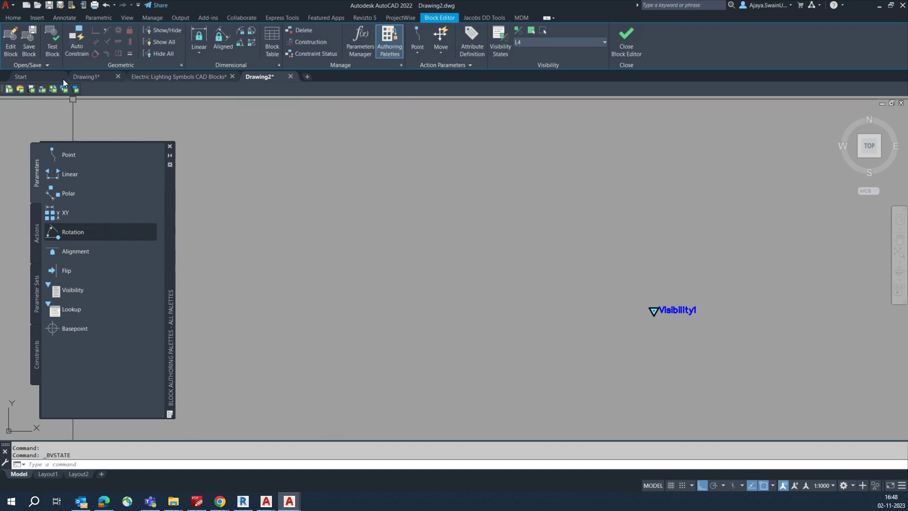
- Insert the half-filled Lightig_L5 lamp with rays at 0,0,0
left_click(45, 19)
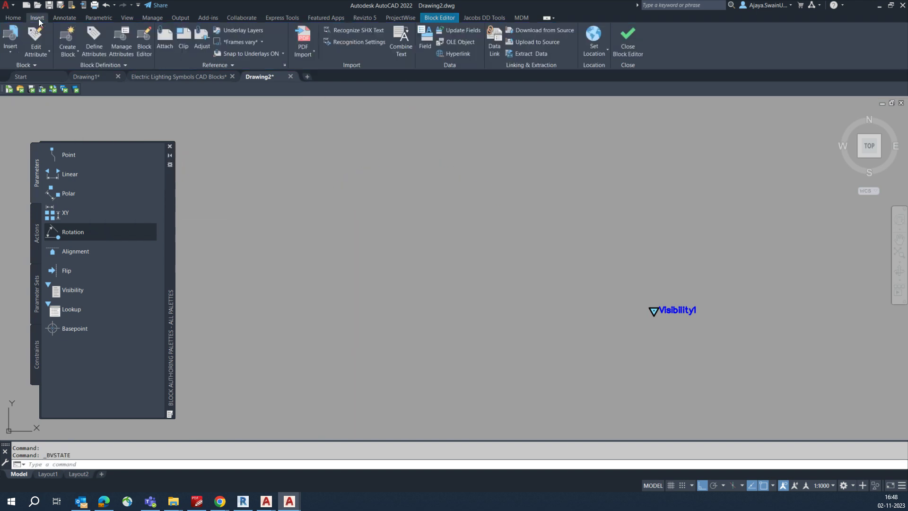
left_click(12, 53)
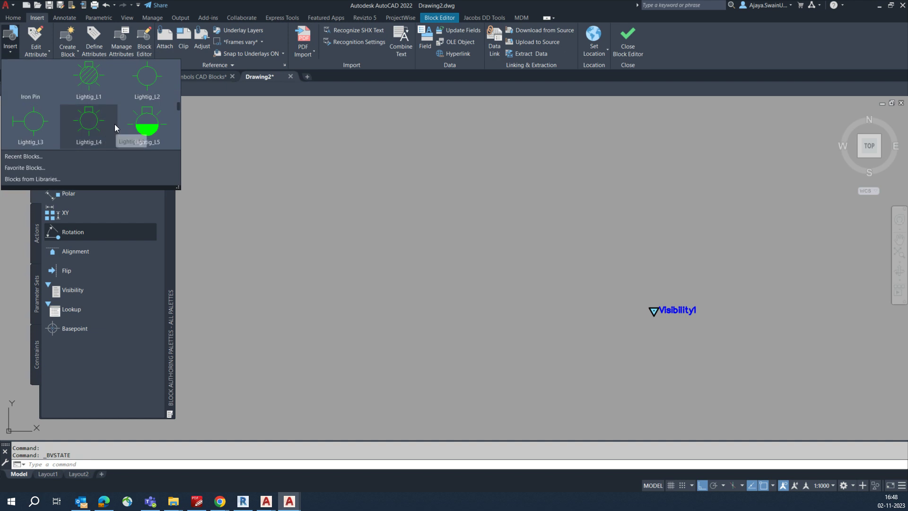
left_click(144, 137)
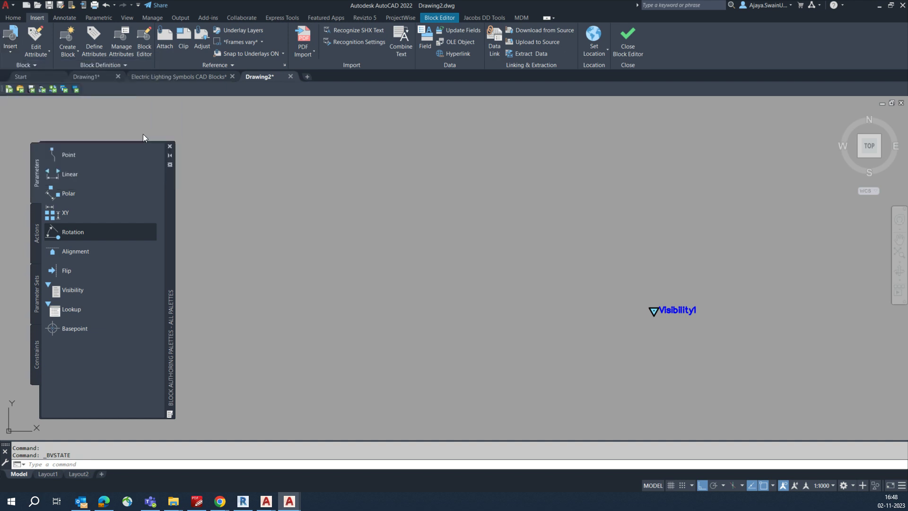
type("0,0,0")
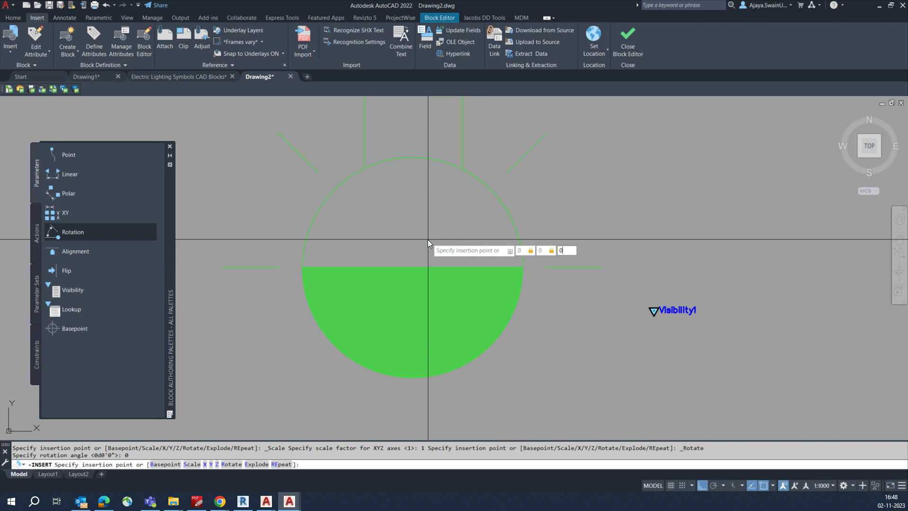
key("Return")
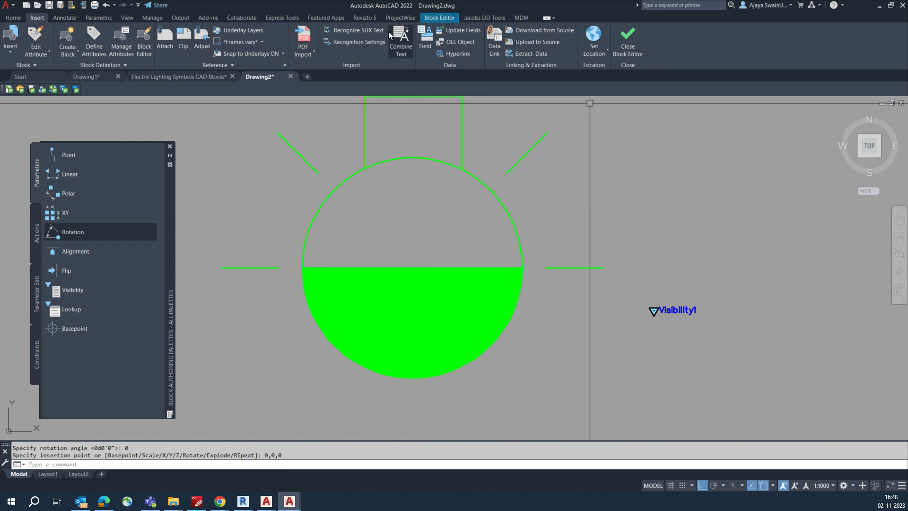
left_click(443, 18)
- Create a new visibility state L5 and make it current
left_click(499, 40)
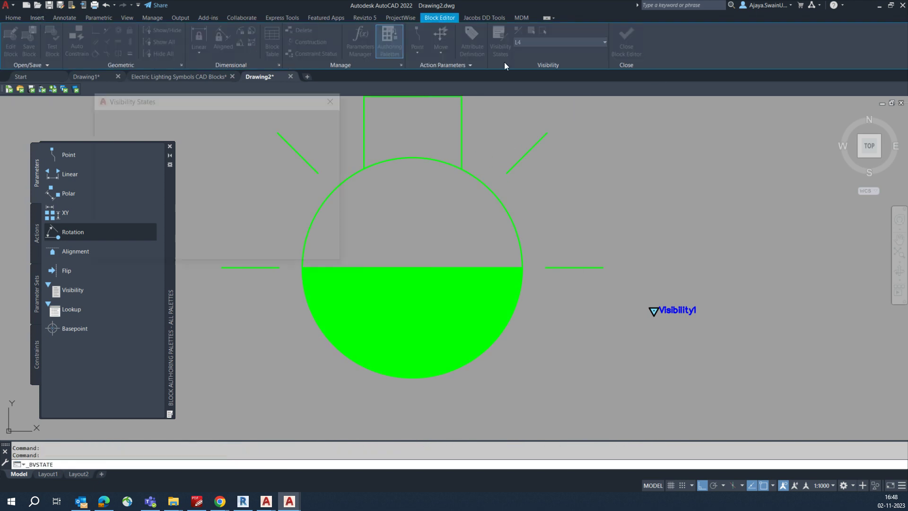
left_click(314, 143)
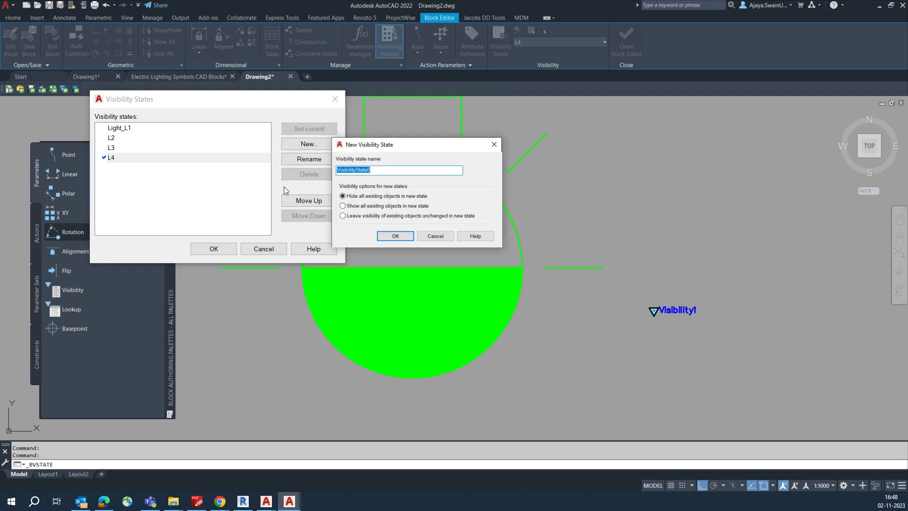
type("L5")
left_click(387, 233)
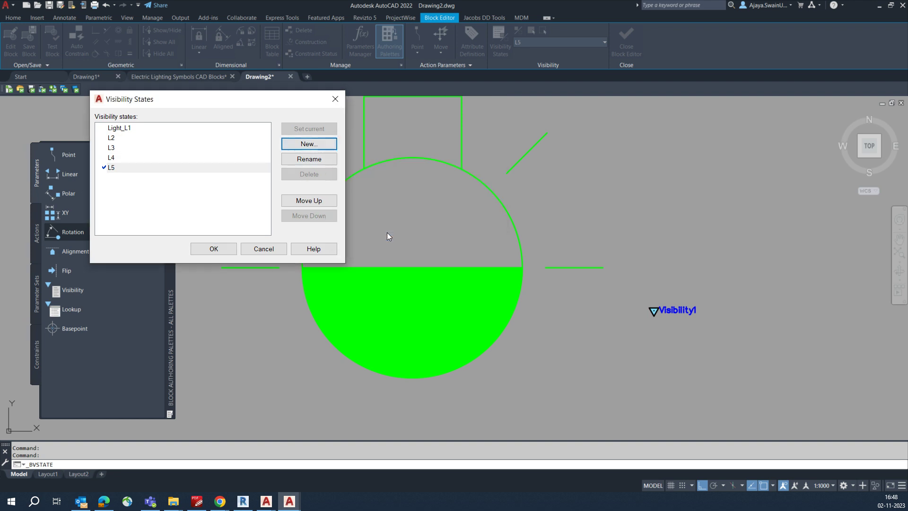
left_click(214, 249)
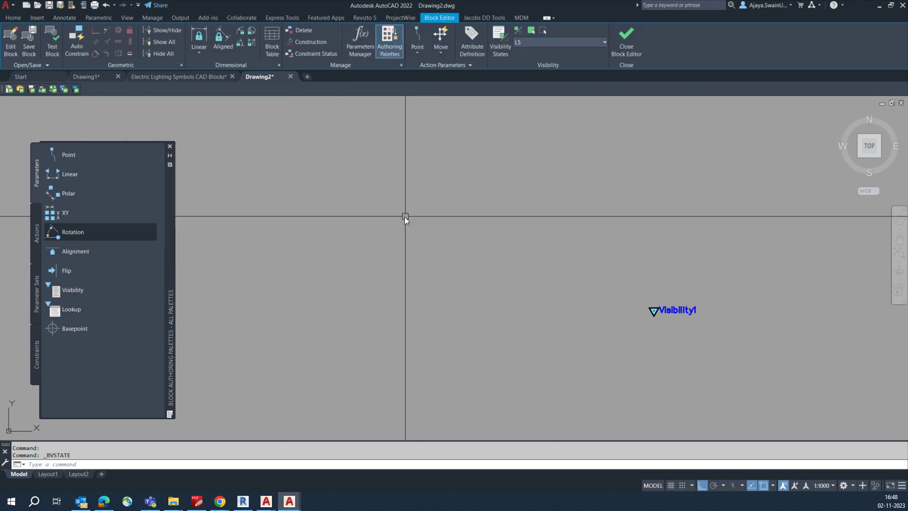
- Insert the solid green light symbol at 0,0,0 and explode it
left_click(33, 17)
left_click(11, 53)
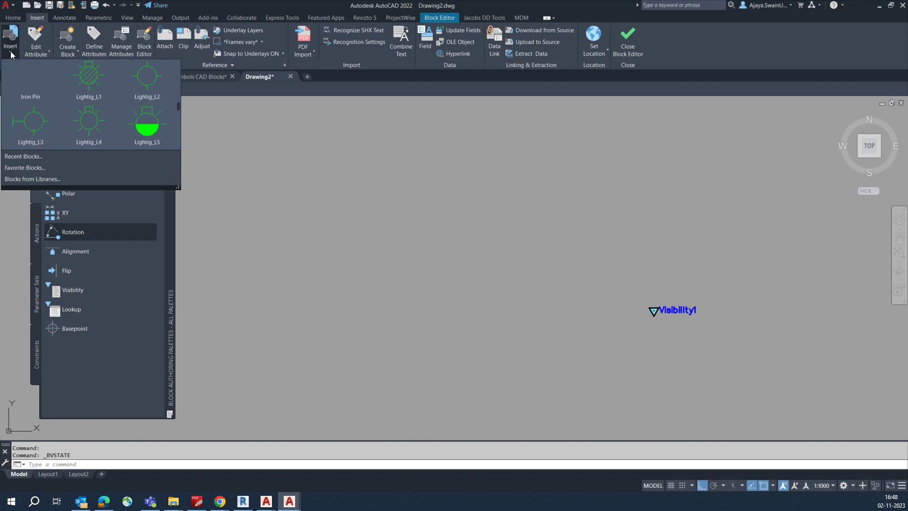
scroll(84, 118, "down", 1)
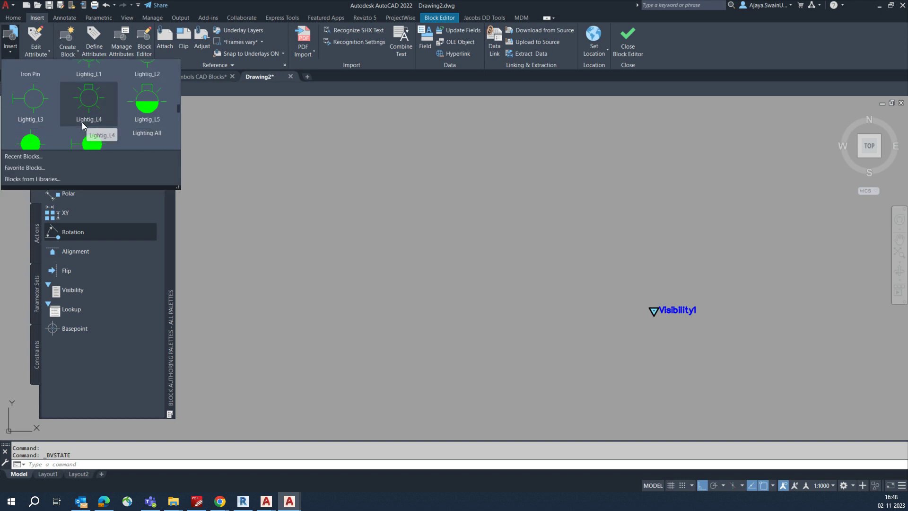
scroll(79, 123, "down", 1)
left_click(33, 132)
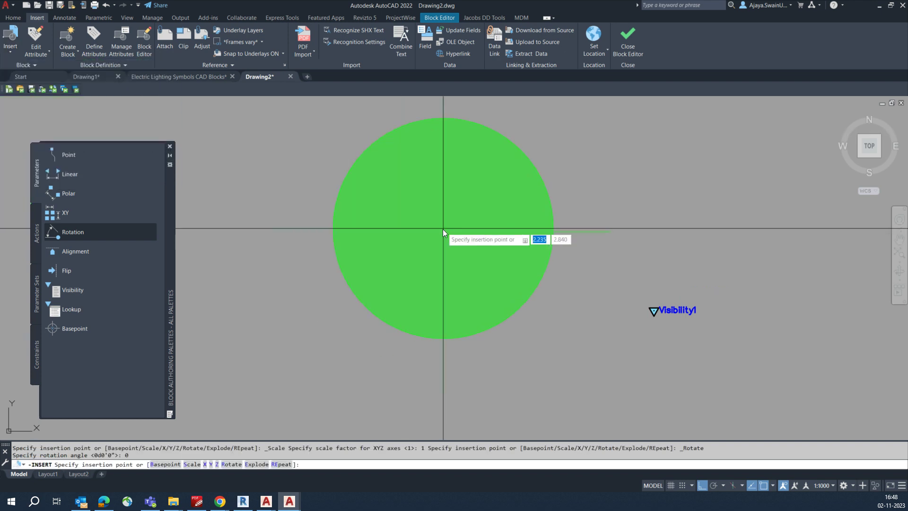
type("0,0,0")
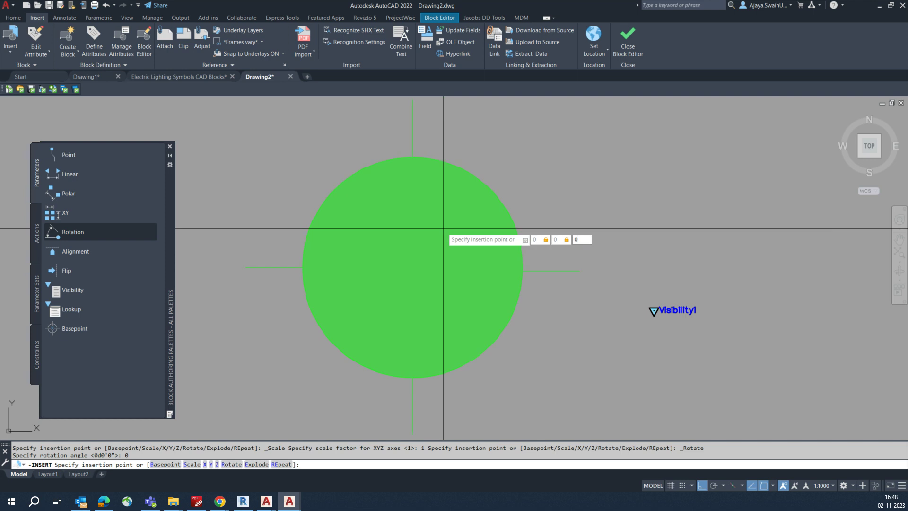
key("Return")
left_click(503, 243)
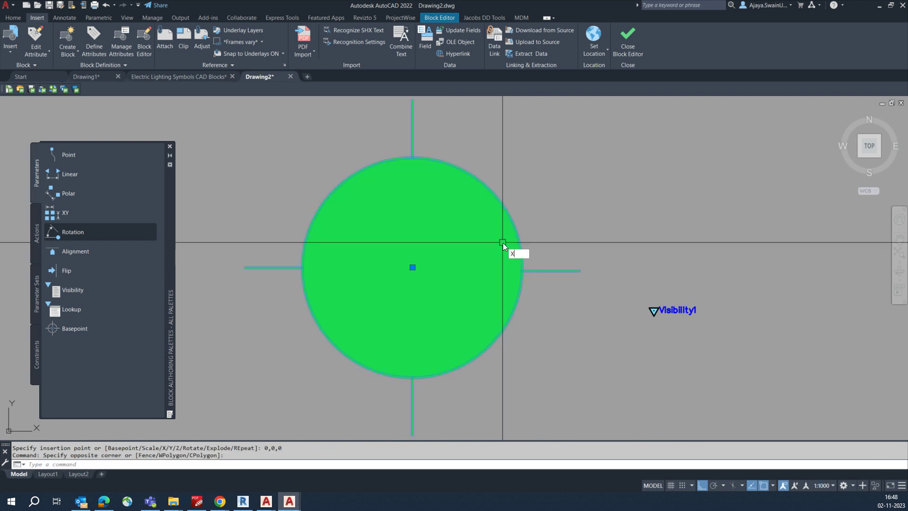
key("Return")
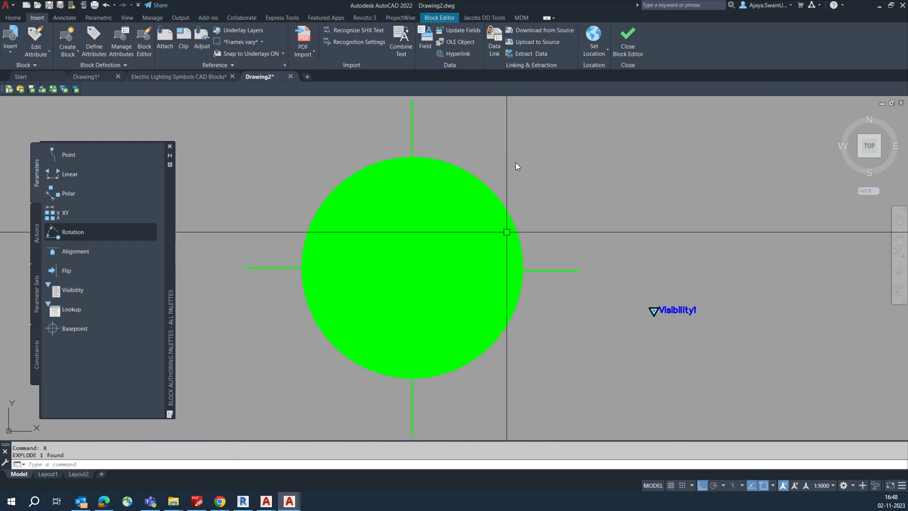
left_click(440, 18)
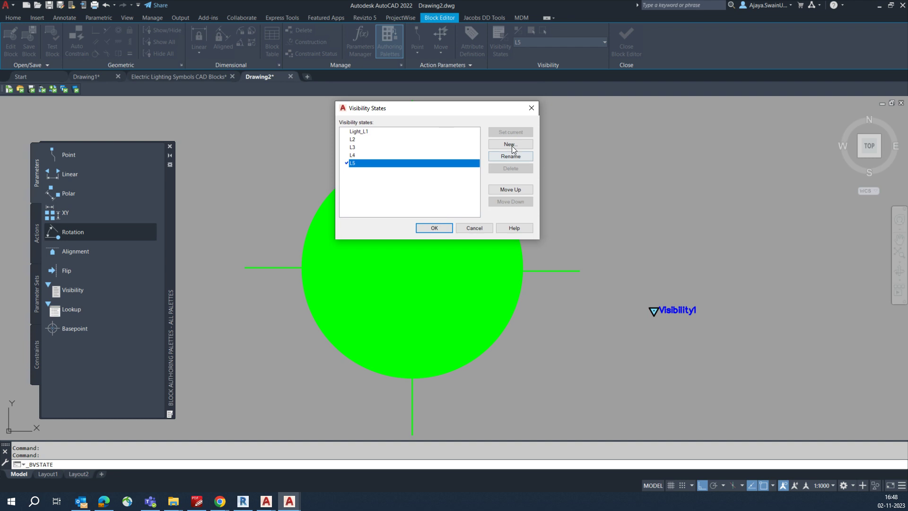
- Add a new visibility state L6, leaving the L5 lamp hidden
left_click(510, 144)
type("L6")
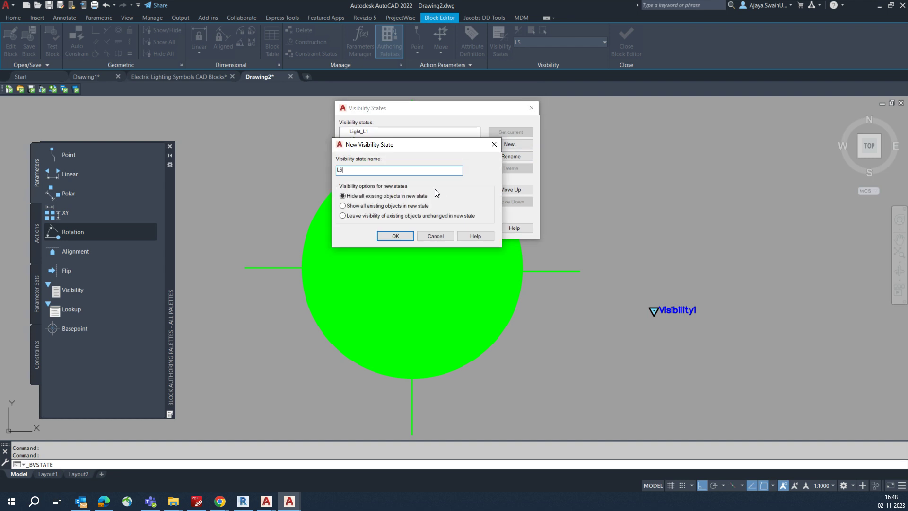
left_click(395, 236)
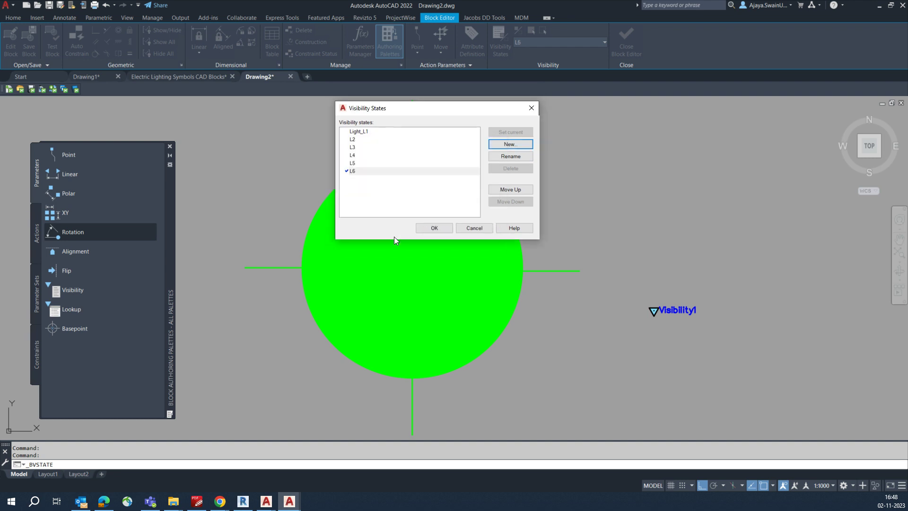
left_click(434, 228)
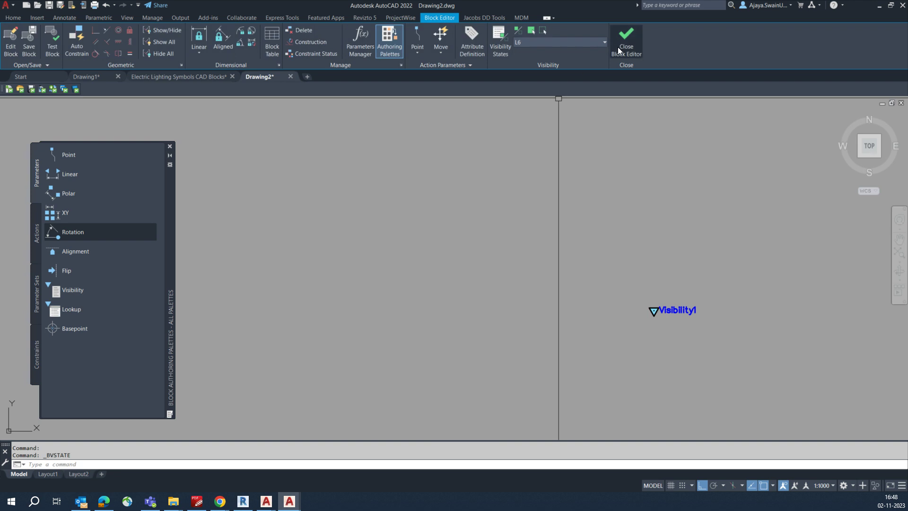
- Close the Block Editor, saving the changes to the All Light block
left_click(623, 45)
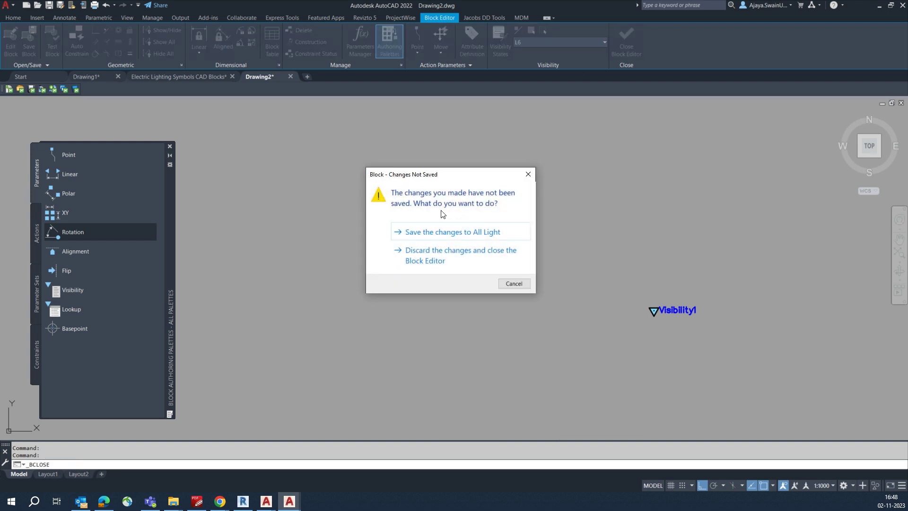
left_click(433, 232)
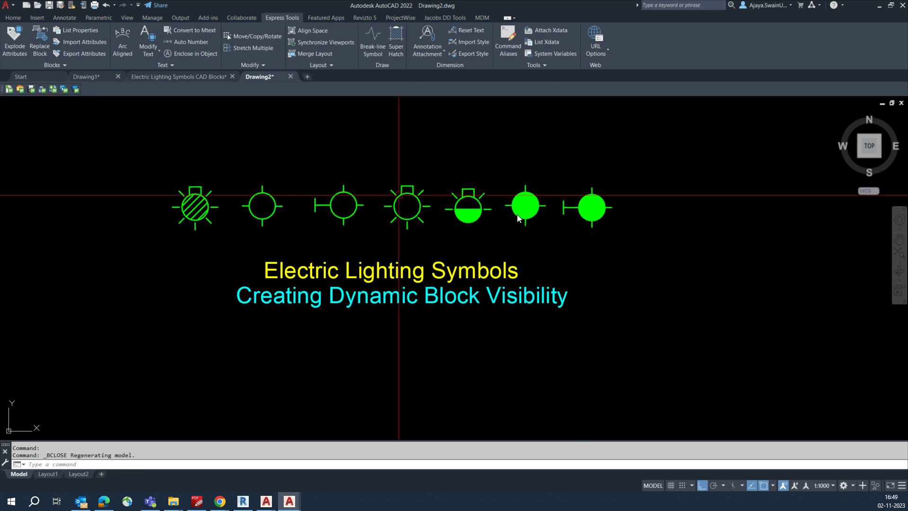
left_click(686, 186)
left_click(108, 228)
key("Escape")
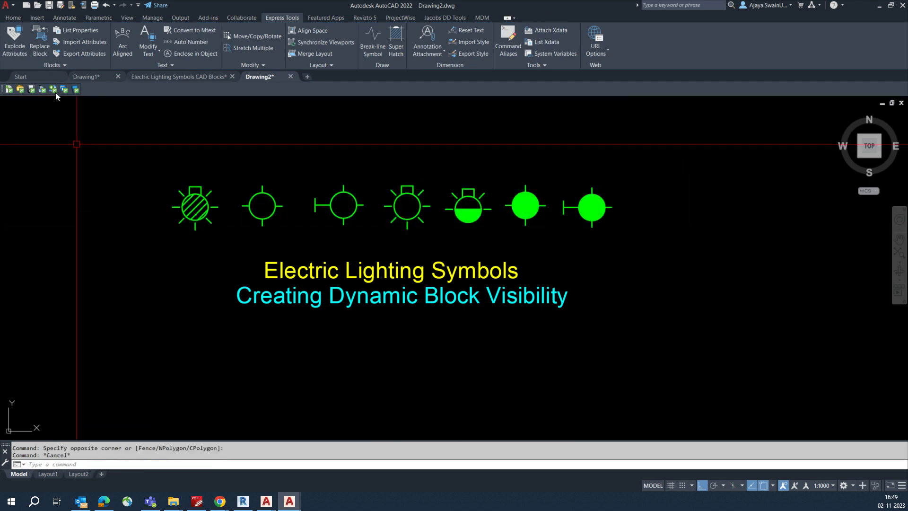
- Insert the All Light block in the empty space right of the symbol row
left_click(37, 19)
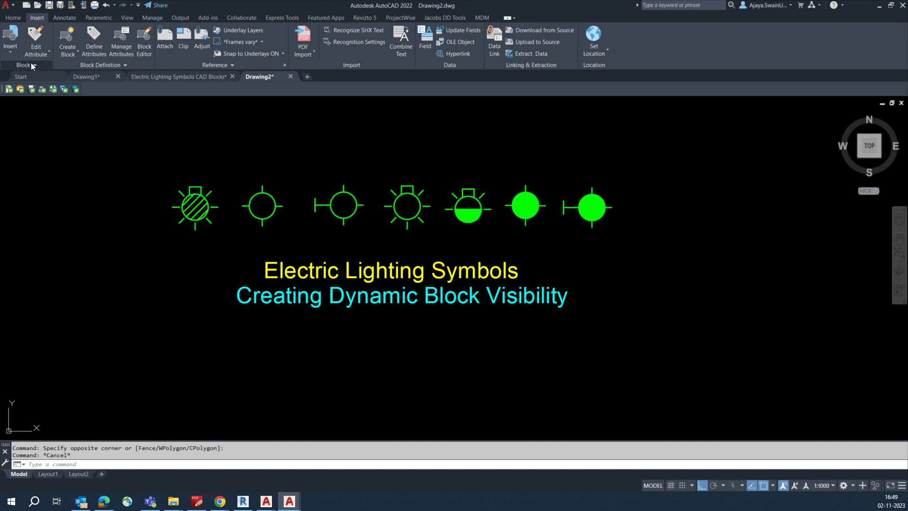
left_click(10, 55)
scroll(80, 119, "down", 3)
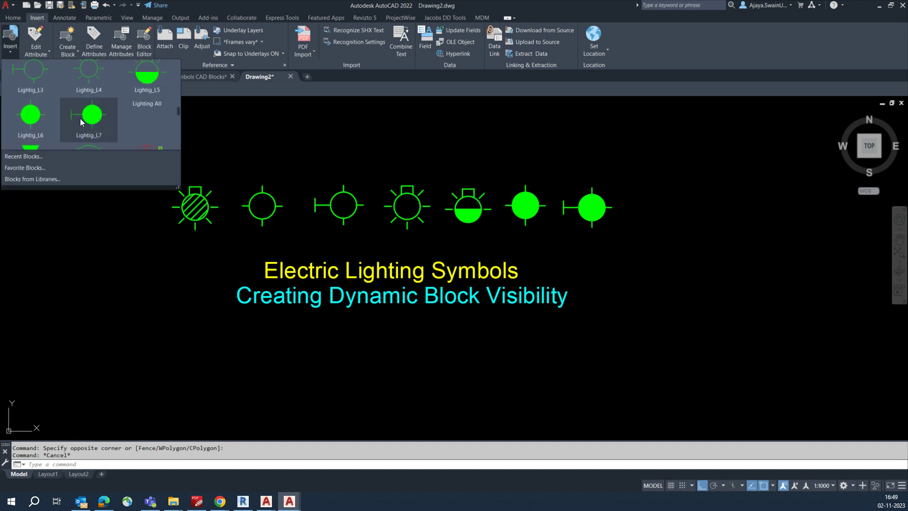
scroll(90, 131, "down", 5)
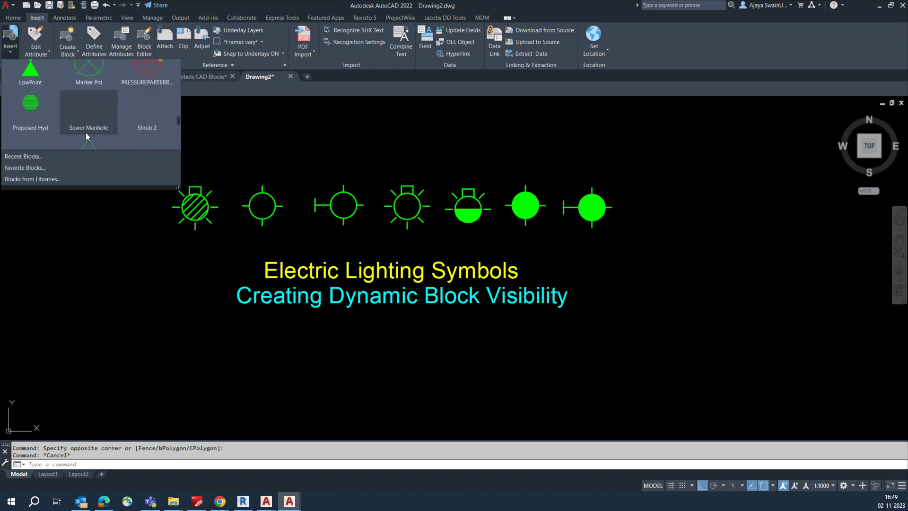
scroll(100, 124, "up", 6)
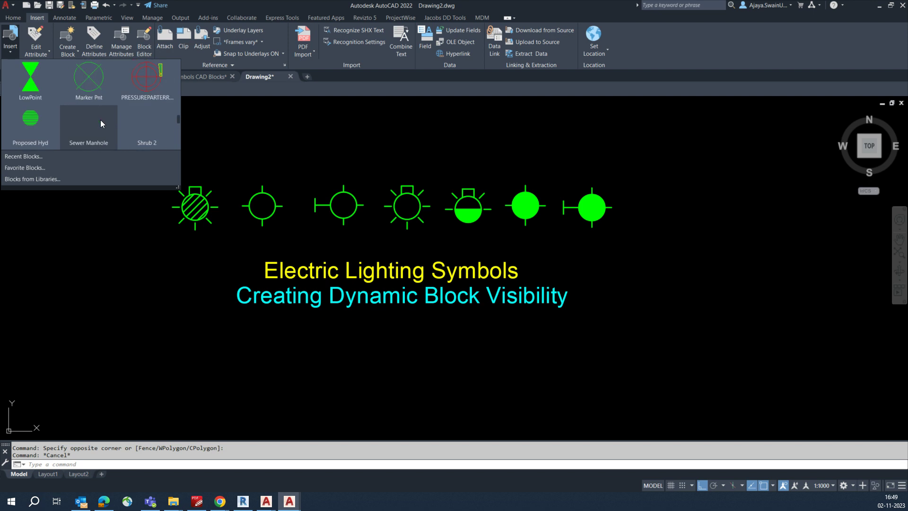
scroll(101, 118, "up", 4)
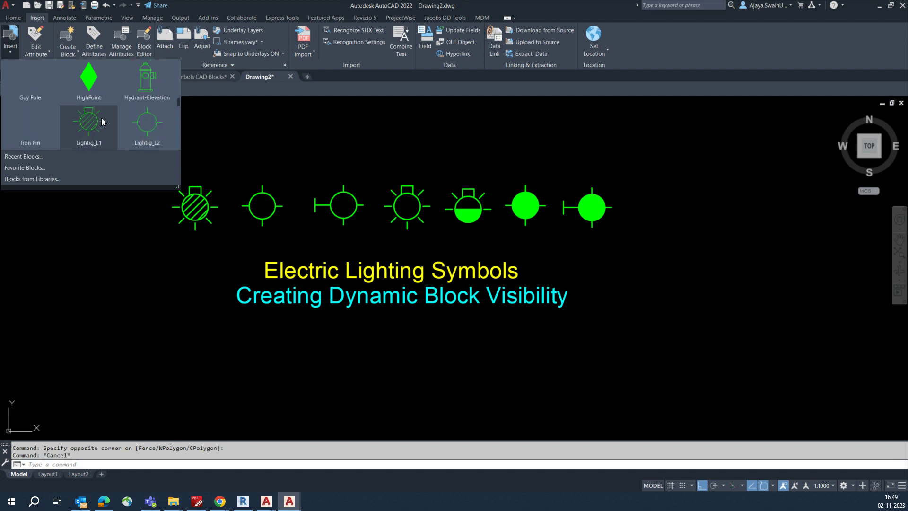
scroll(105, 109, "up", 5)
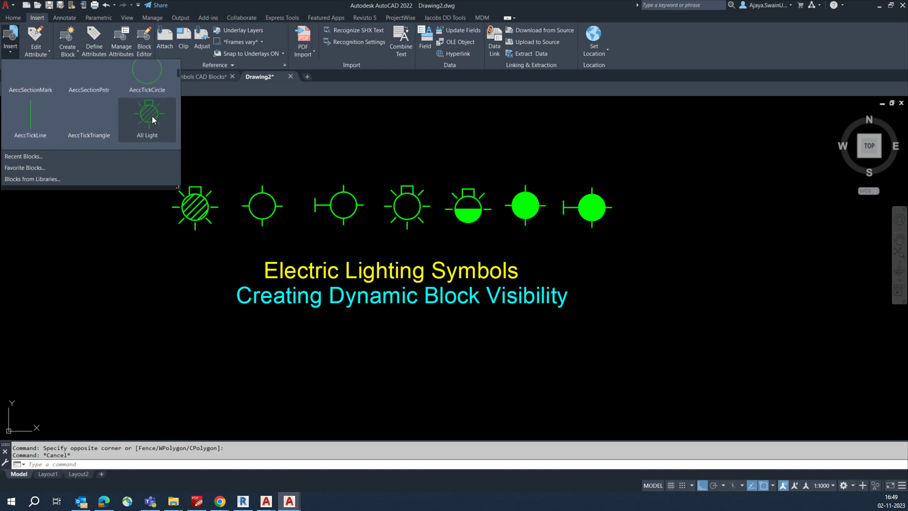
left_click(152, 116)
middle_click_drag(624, 230, 455, 215)
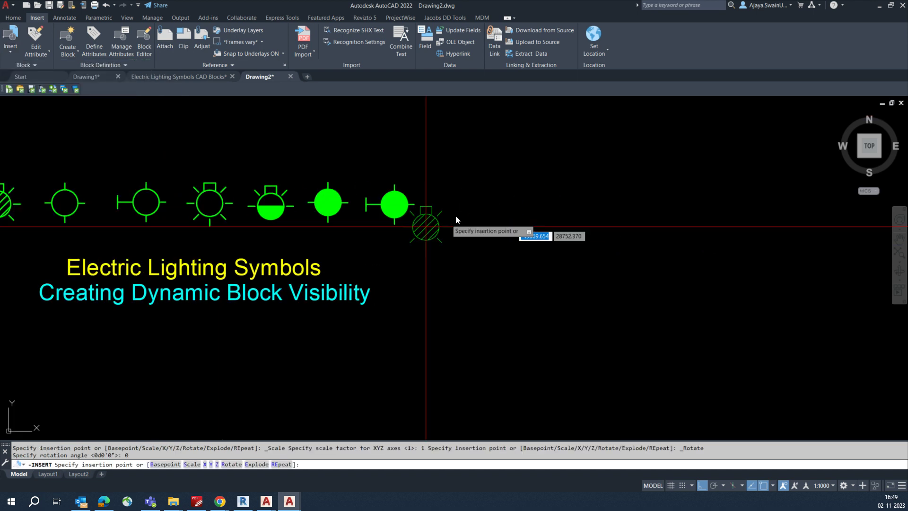
scroll(466, 210, "up", 4)
left_click(479, 200)
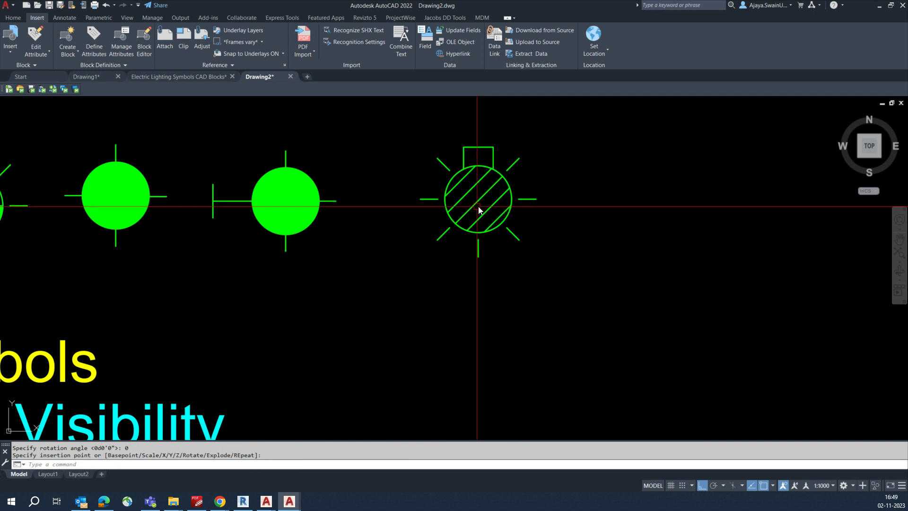
key("Escape")
- Switch the placed All Light block to the plain circle, then the half-filled bulb state
left_click(479, 210)
left_click(551, 211)
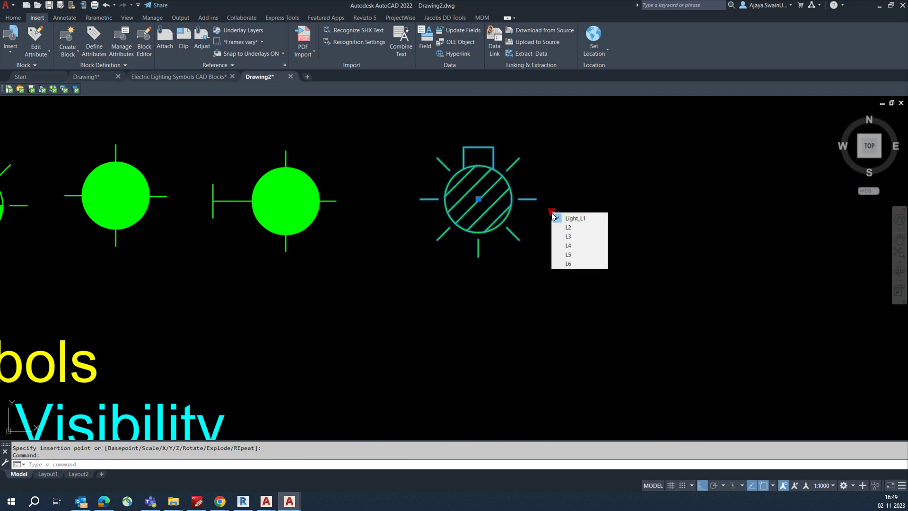
left_click(568, 227)
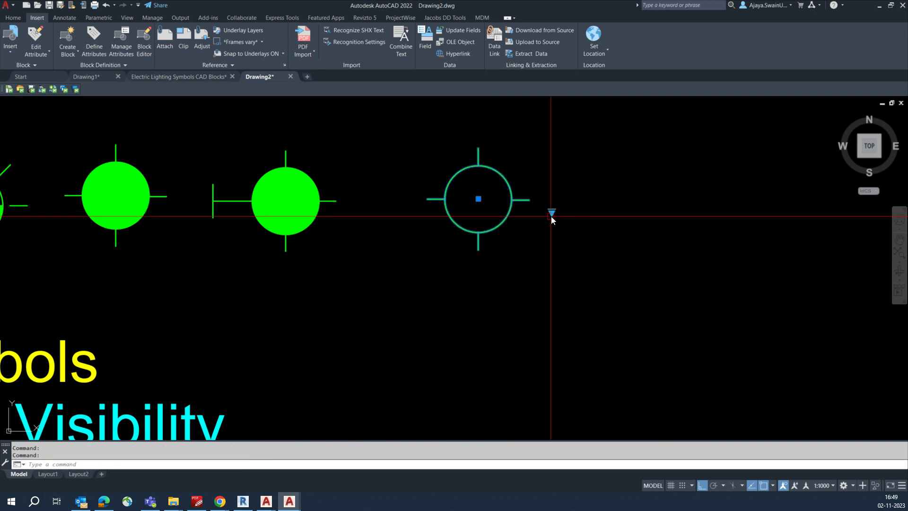
left_click(552, 213)
left_click(567, 246)
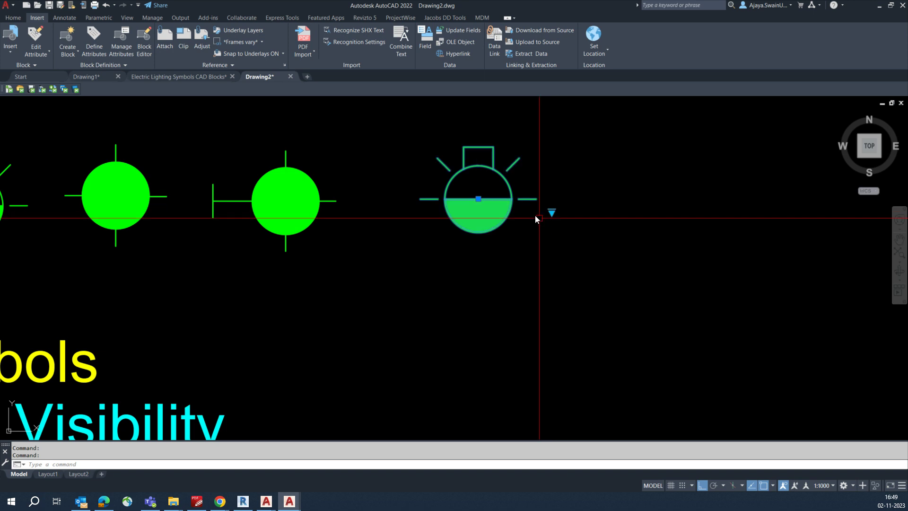
middle_click_drag(535, 215, 482, 245)
scroll(529, 253, "up", 2)
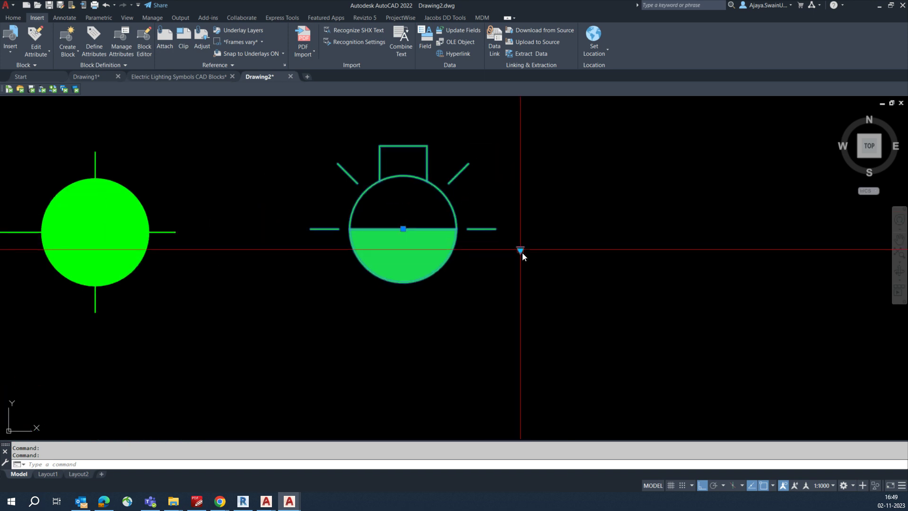
- Switch it to filled circle, the empty state, back to Light_L1, then reopen it for editing
left_click(520, 251)
left_click(539, 293)
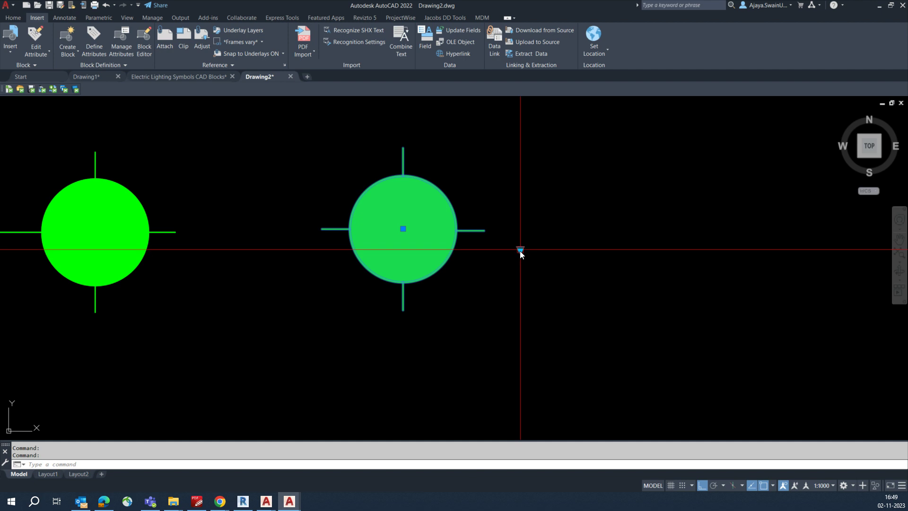
left_click(520, 250)
left_click(534, 300)
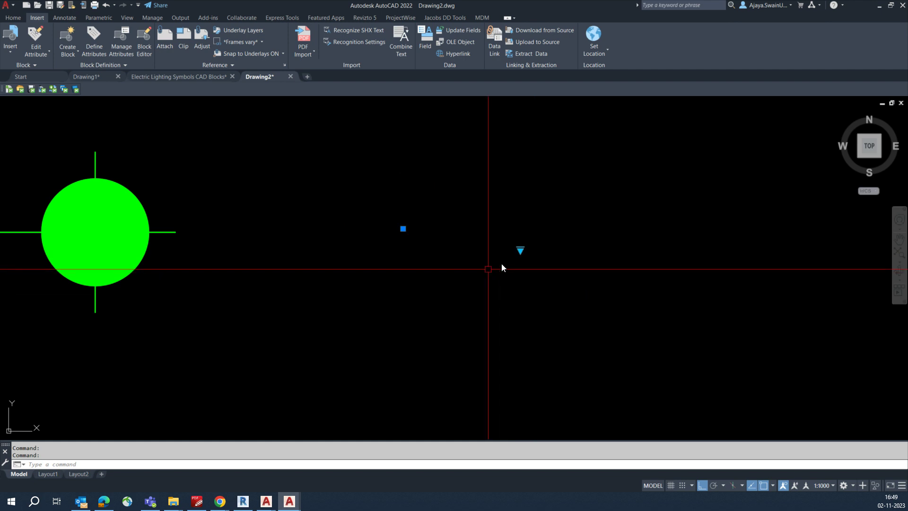
left_click(521, 250)
left_click(542, 256)
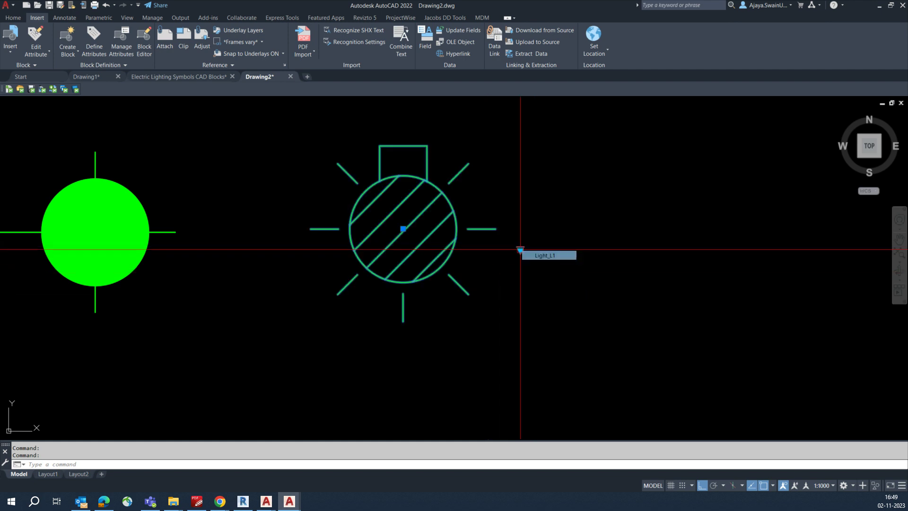
key("Escape")
key("Escape")
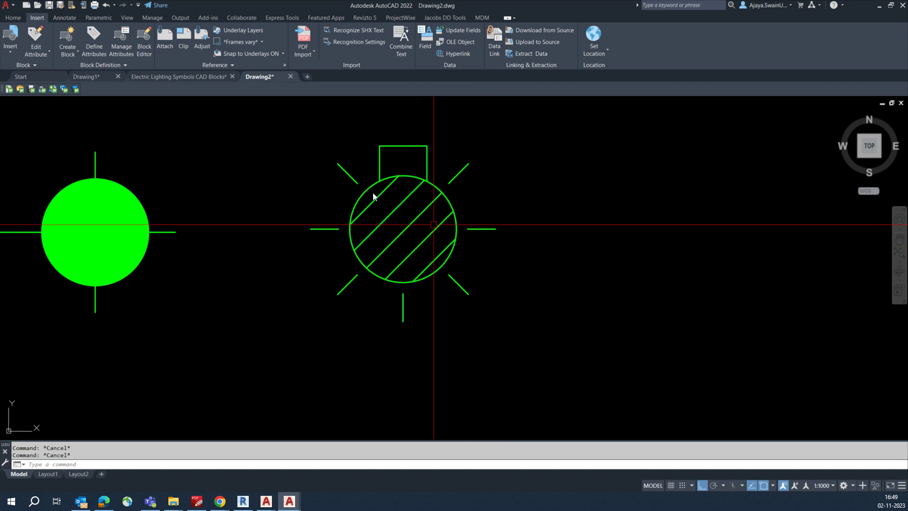
double_click(414, 180)
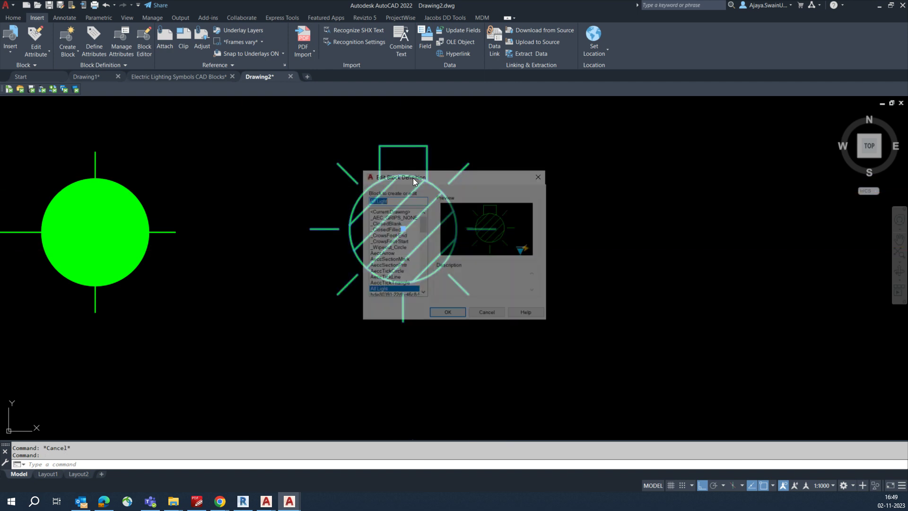
- Confirm editing the All Light block and make L6 the current visibility state
left_click(447, 312)
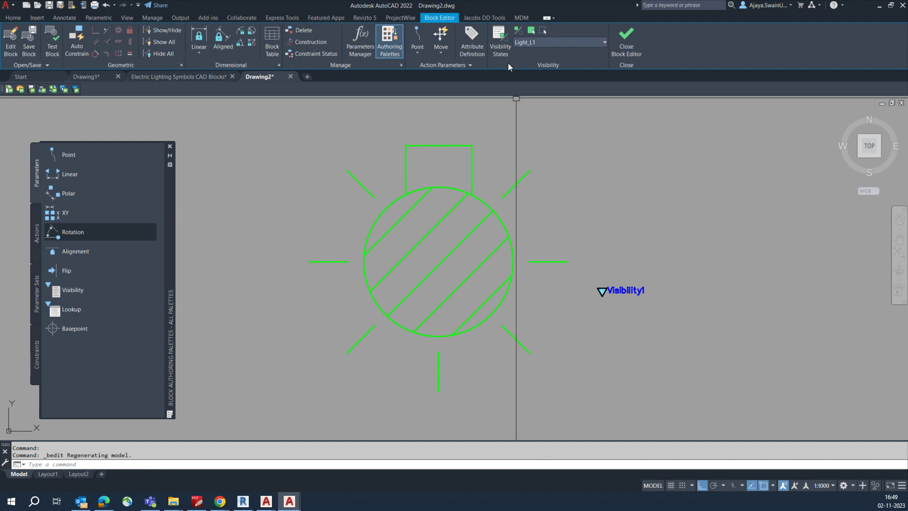
left_click(566, 41)
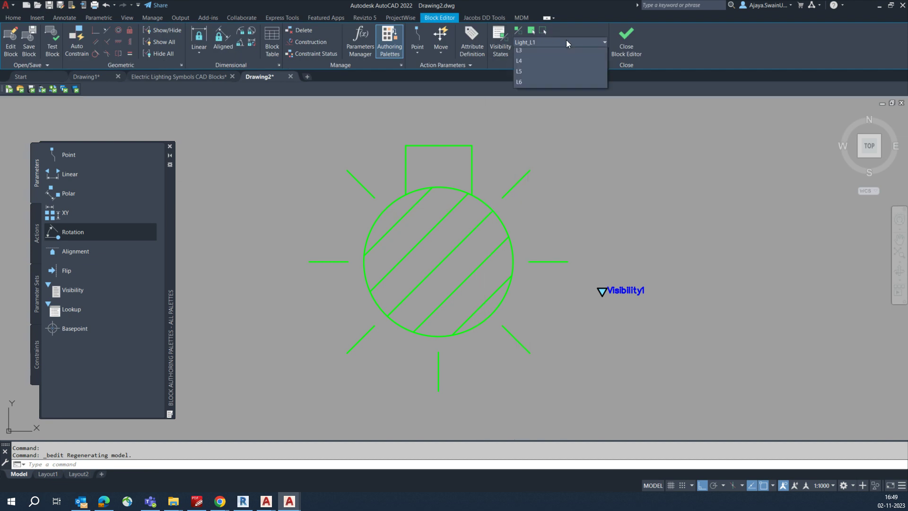
left_click(527, 104)
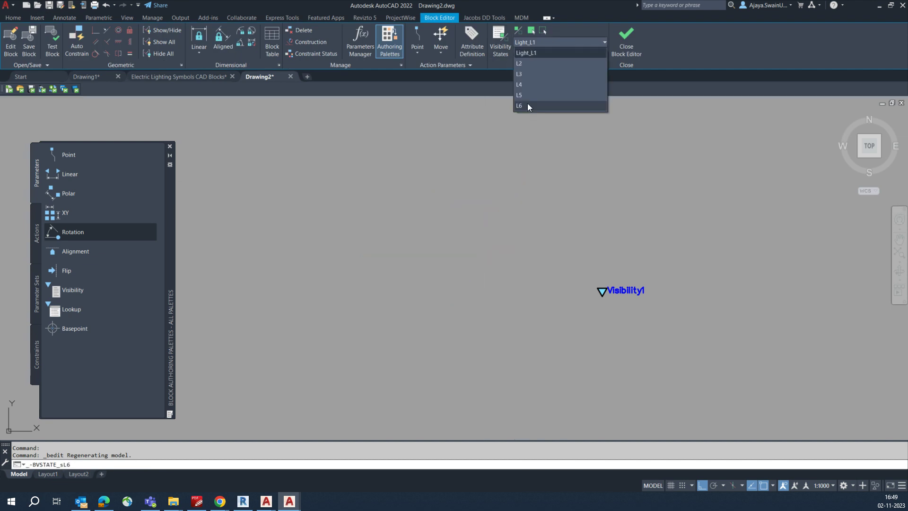
middle_click(462, 225)
middle_click(462, 225)
- Insert the solid green four-tick lamp block at 0,0,0 in the L6 state
left_click(37, 19)
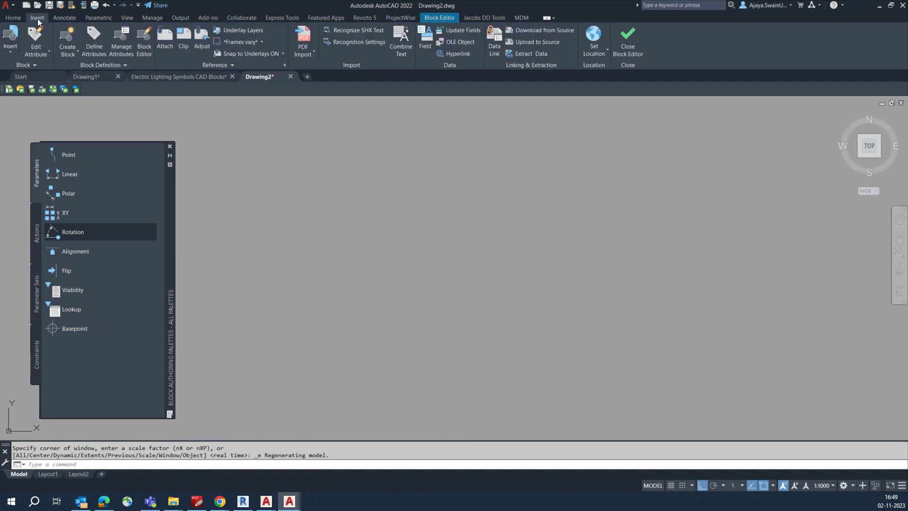
left_click(10, 49)
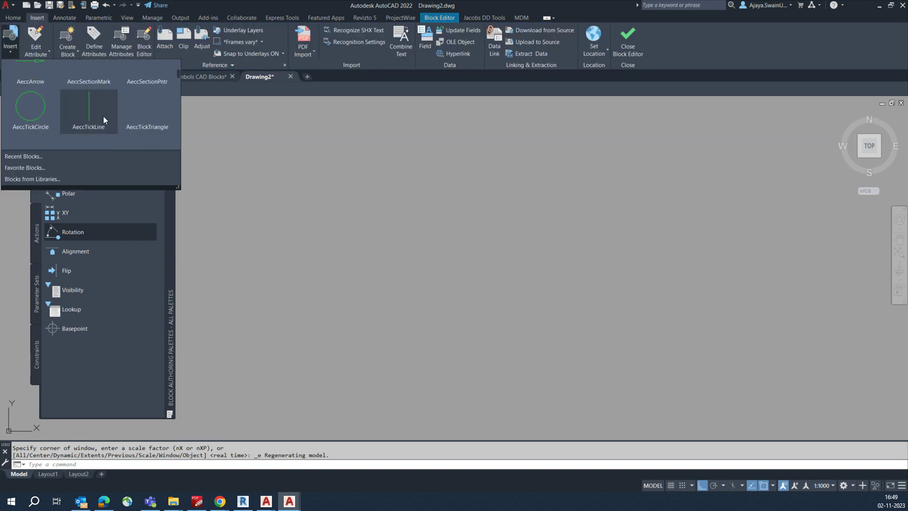
scroll(131, 116, "down", 5)
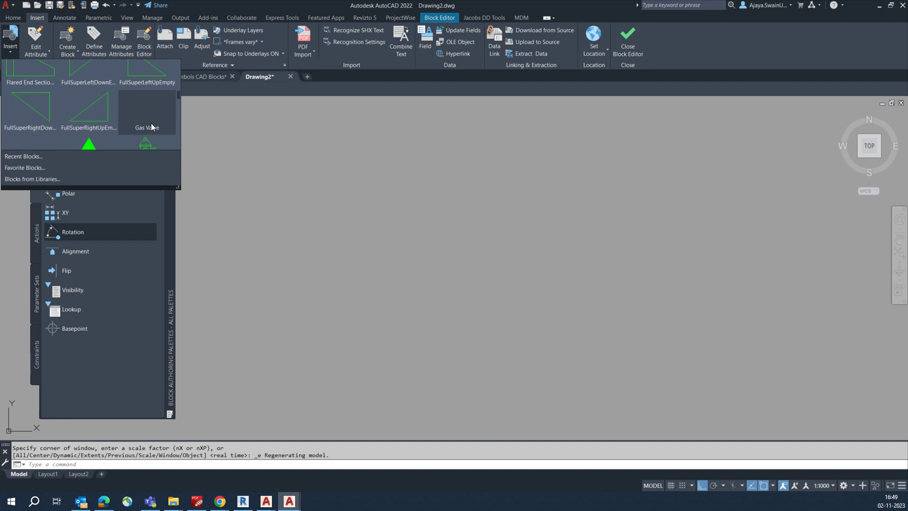
scroll(152, 126, "down", 5)
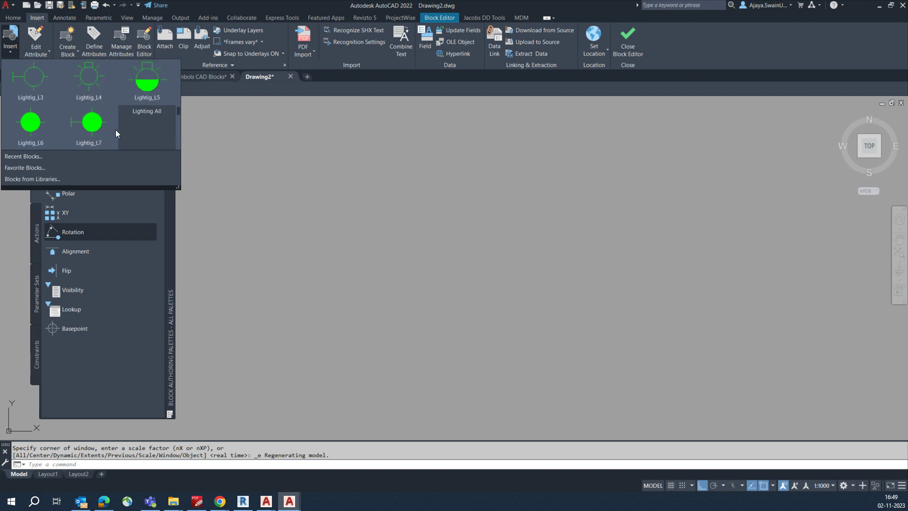
left_click(115, 129)
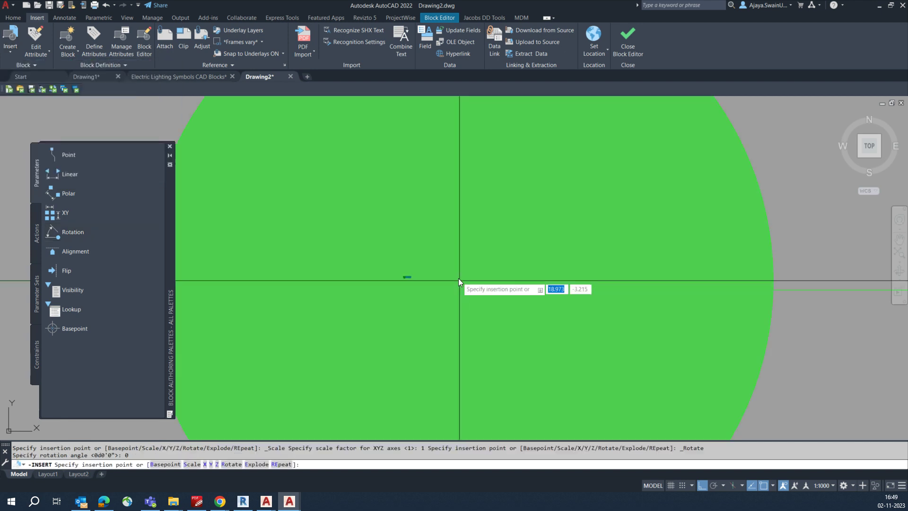
scroll(458, 279, "down", 5)
type("0")
key("Tab")
type("0")
key("Tab")
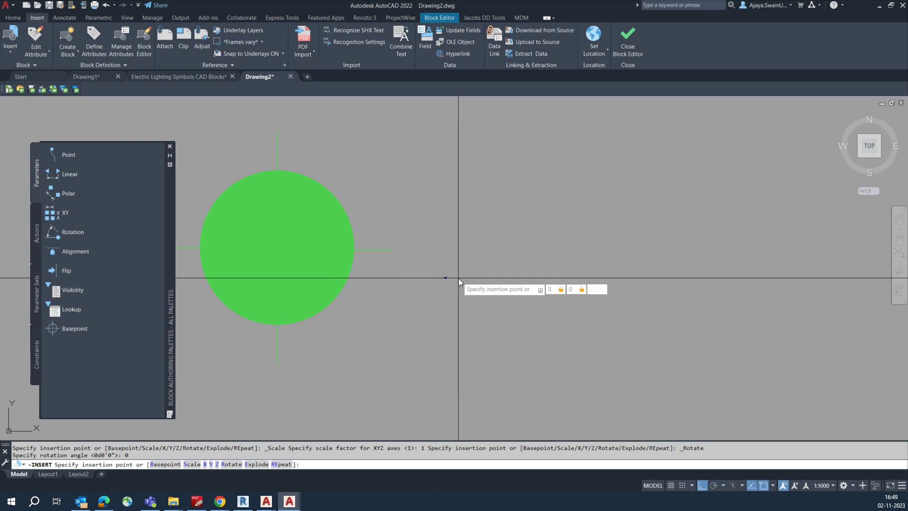
type("0")
key("Return")
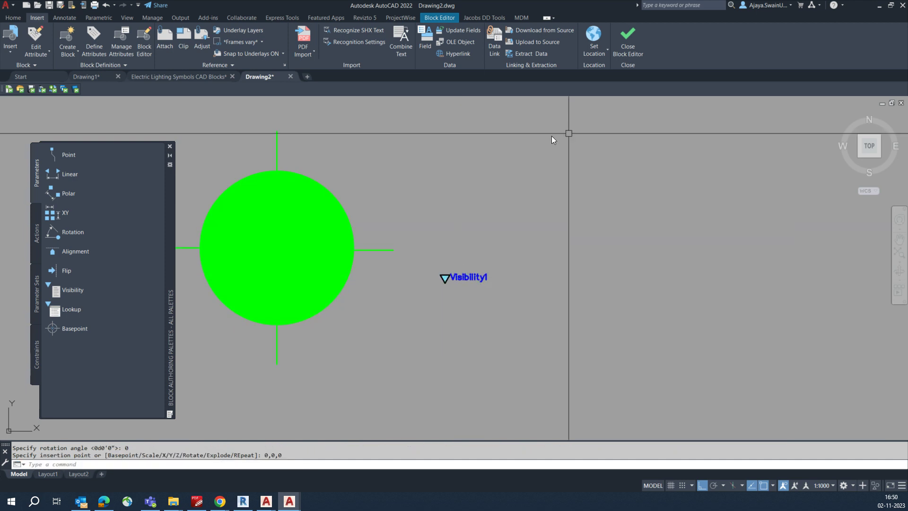
middle_click_drag(553, 140, 614, 155)
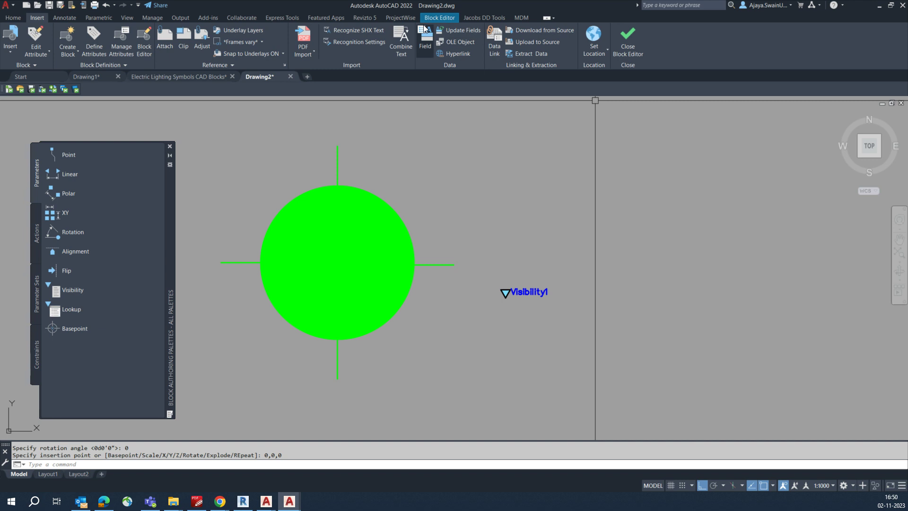
left_click(438, 18)
- Create a new visibility state named L7 and keep it current
left_click(499, 35)
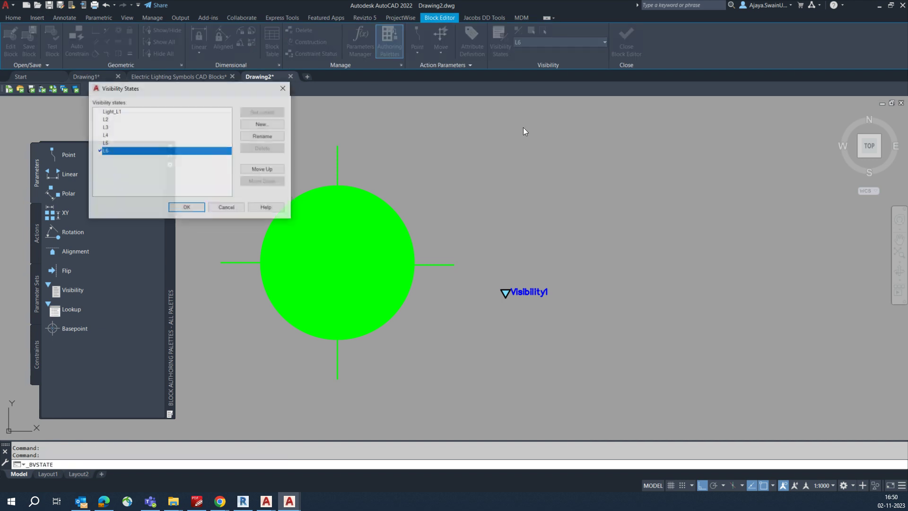
left_click(261, 124)
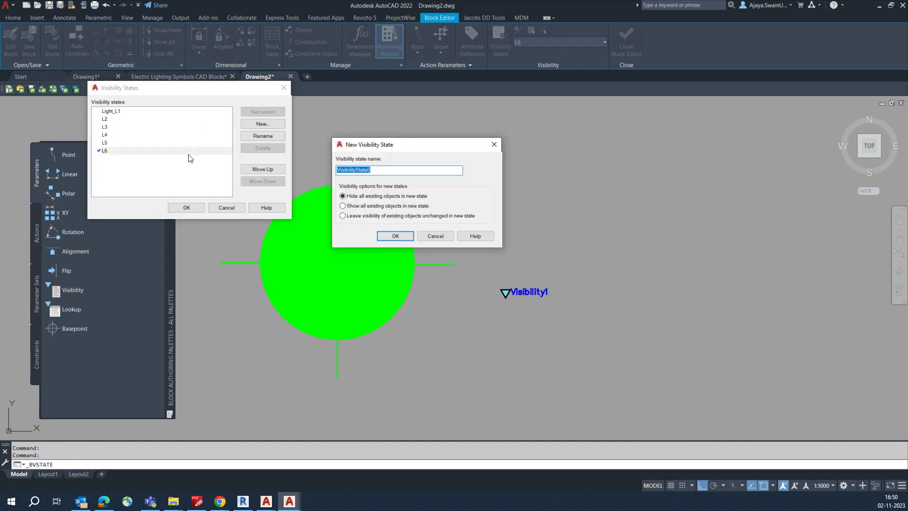
type("L7")
left_click(395, 235)
left_click(186, 208)
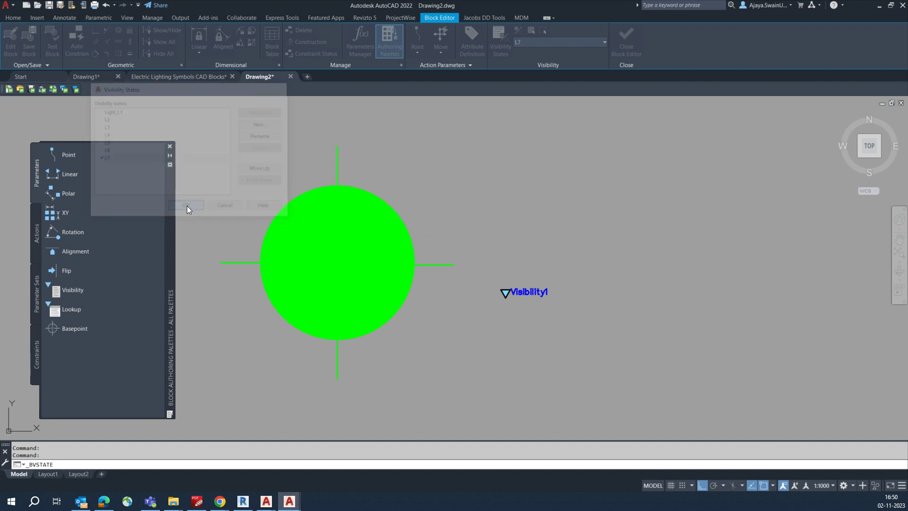
middle_click(422, 230)
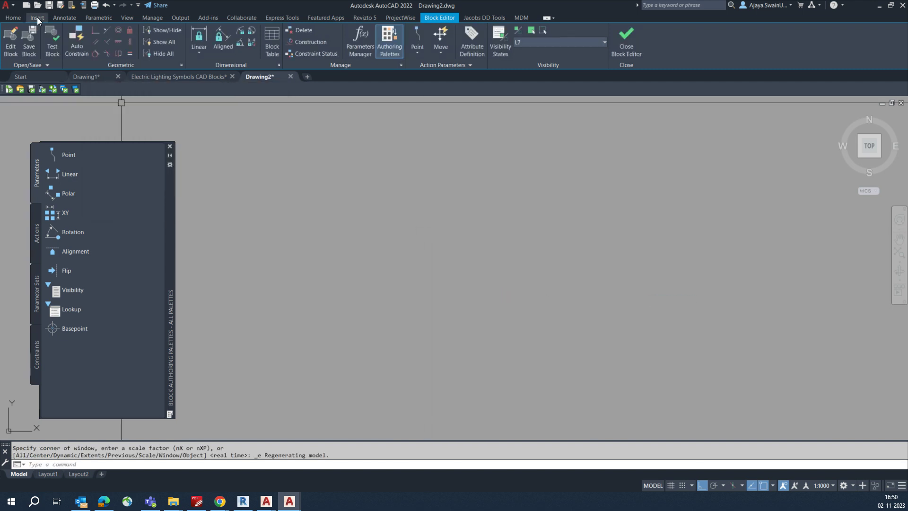
- Insert the Lightig_L7 green lamp block at the origin 0,0 for the L7 state
left_click(36, 17)
left_click(10, 52)
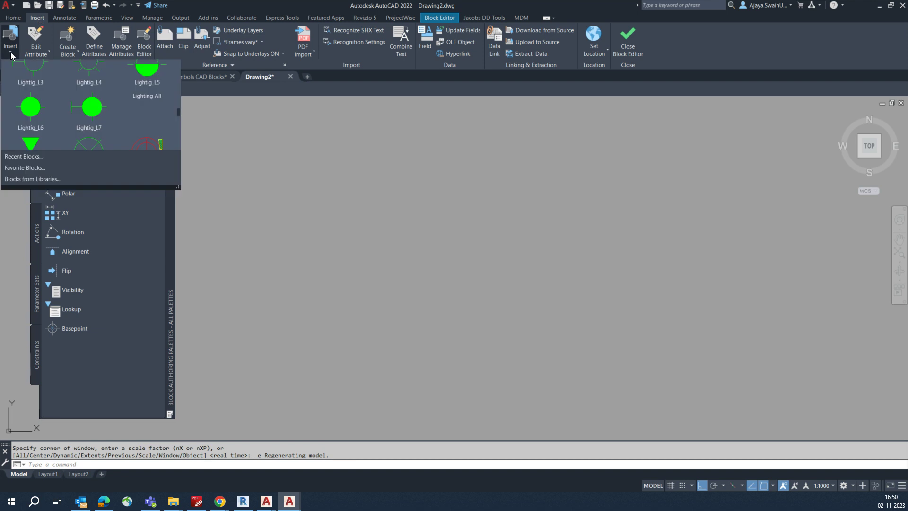
left_click(92, 111)
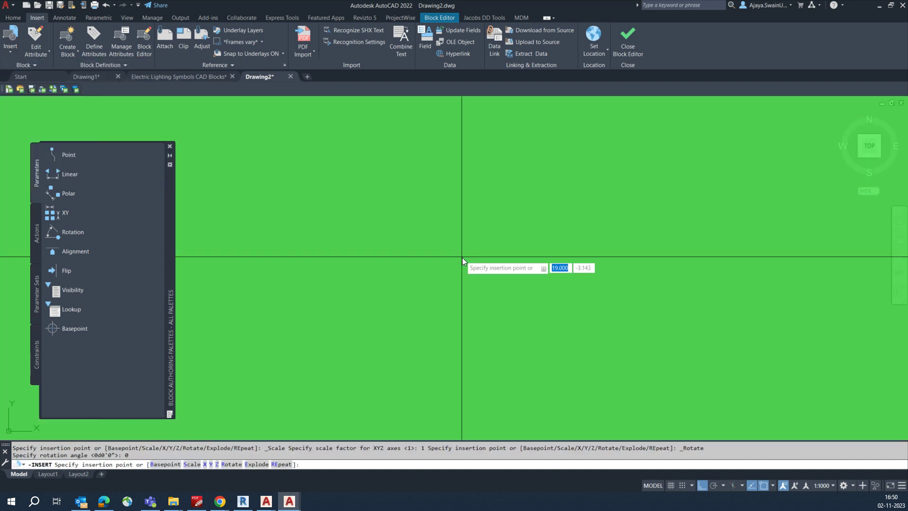
type("0")
key("Tab")
type("0")
key("Tab")
type("0")
key("Return")
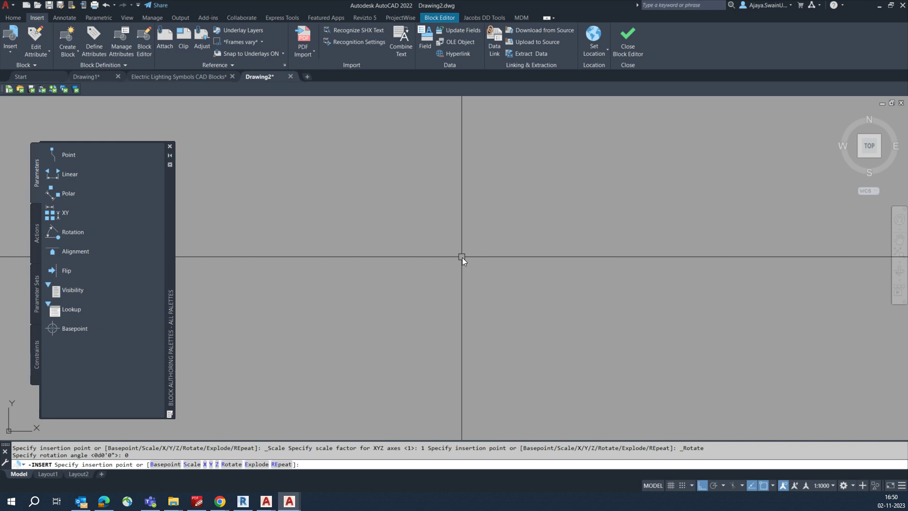
middle_click(462, 257)
middle_click(462, 258)
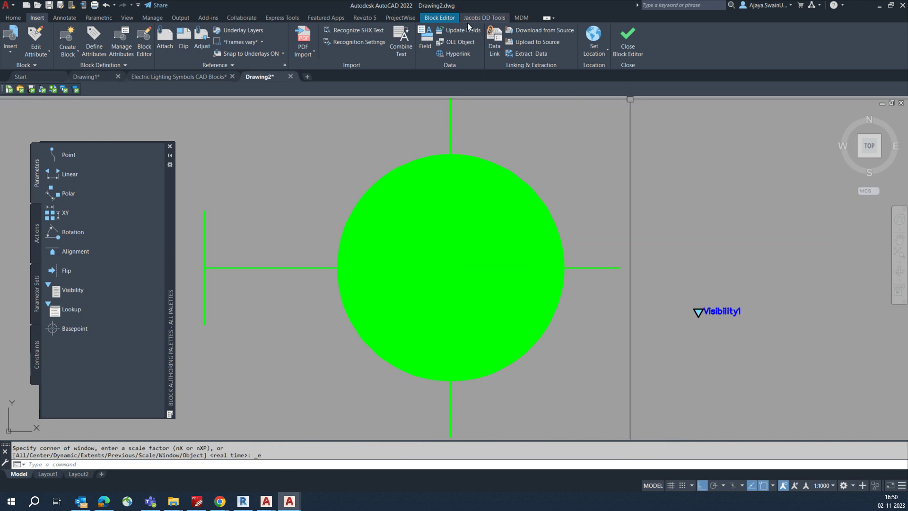
left_click(440, 17)
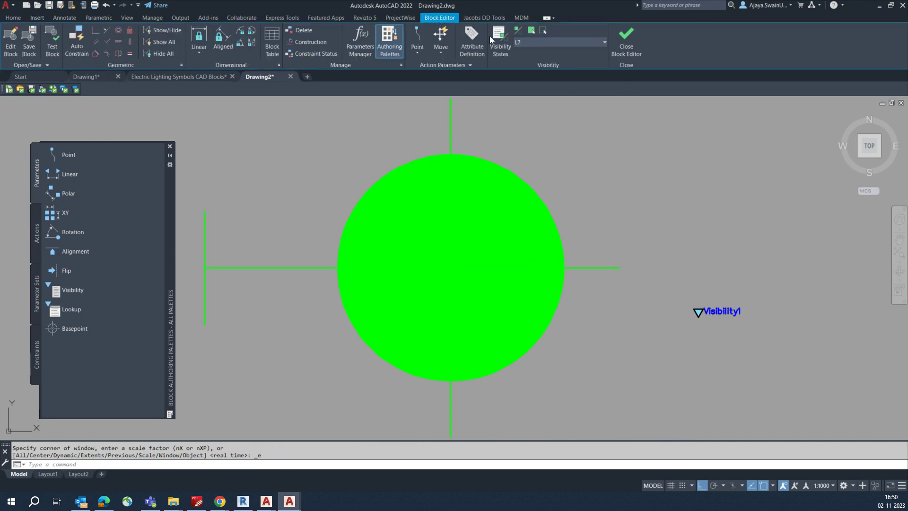
left_click(500, 34)
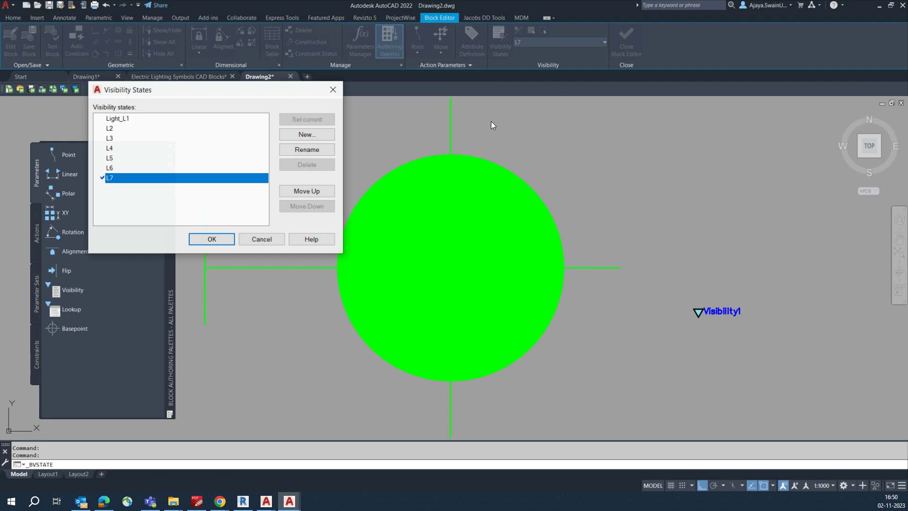
- Cancel an extra visibility state, keep Light_L1 through L7, and save and close the Block Editor
left_click(310, 136)
type("L")
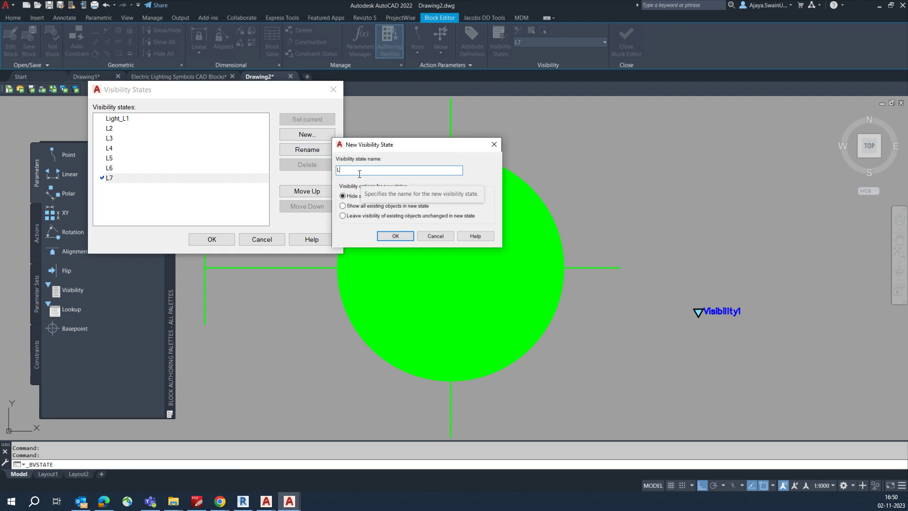
left_click(395, 235)
left_click(212, 239)
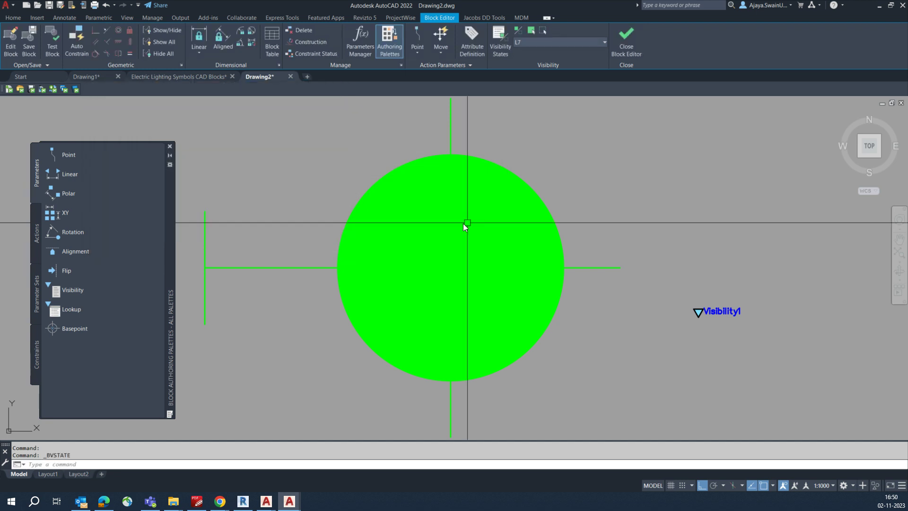
left_click(625, 42)
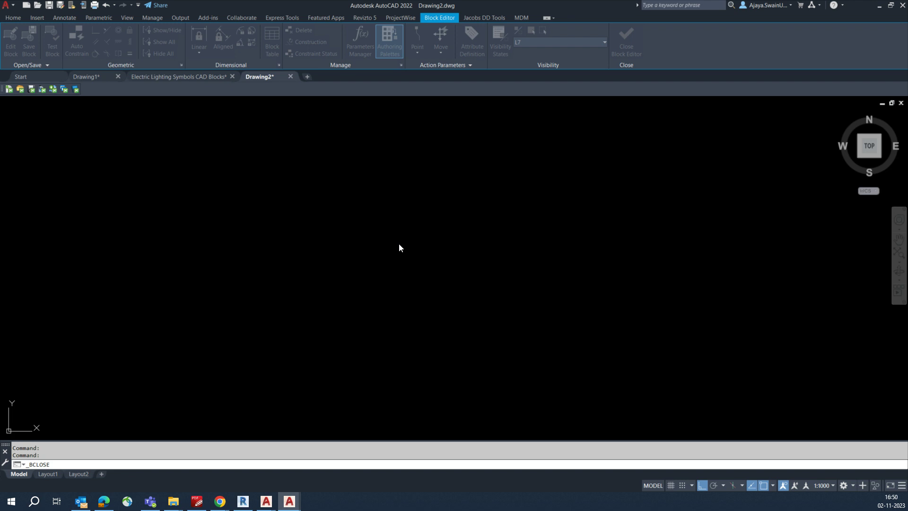
- Cycle the hatched lamp block through L7, L6, L5, L4, L3, L2, then back to Light_L1
left_click(457, 240)
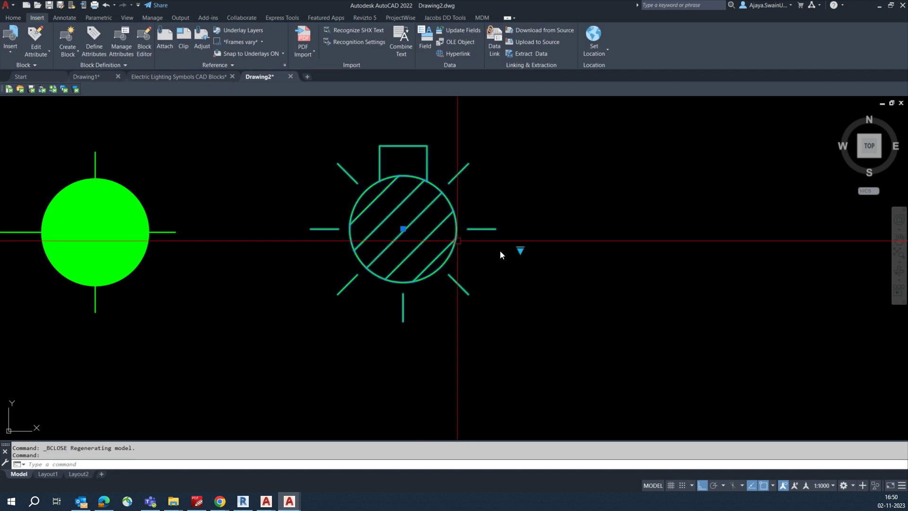
left_click(521, 250)
left_click(543, 311)
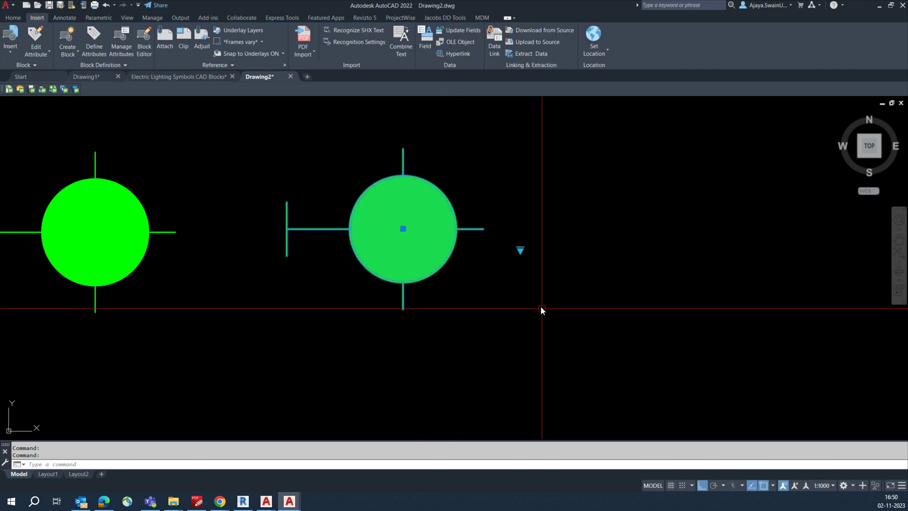
left_click(521, 250)
left_click(532, 300)
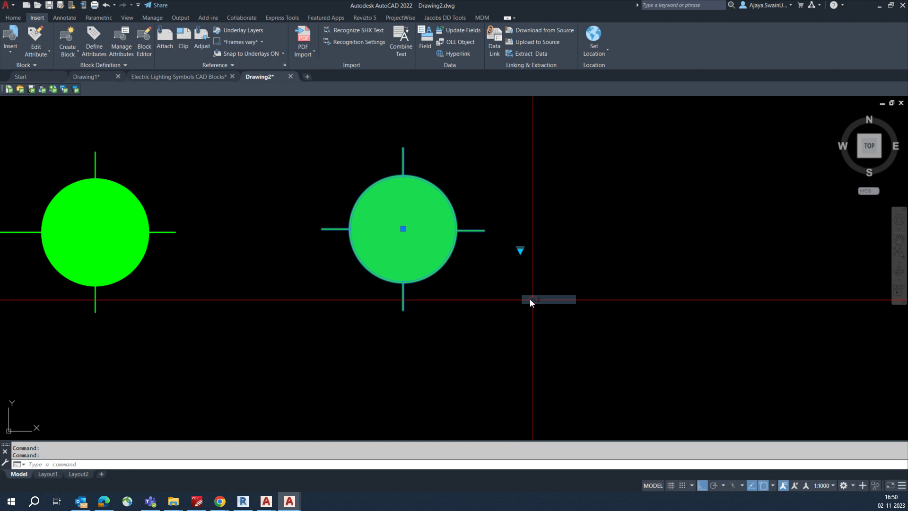
left_click(520, 250)
left_click(535, 291)
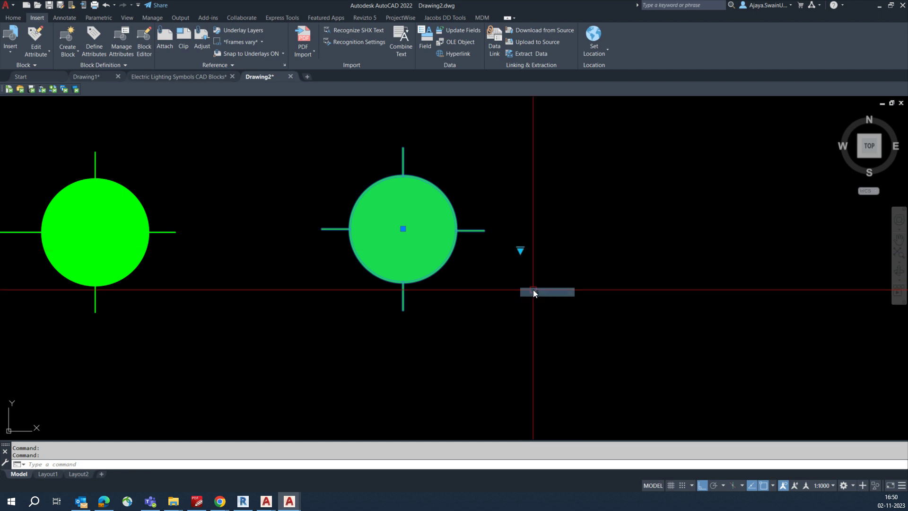
left_click(520, 251)
left_click(530, 285)
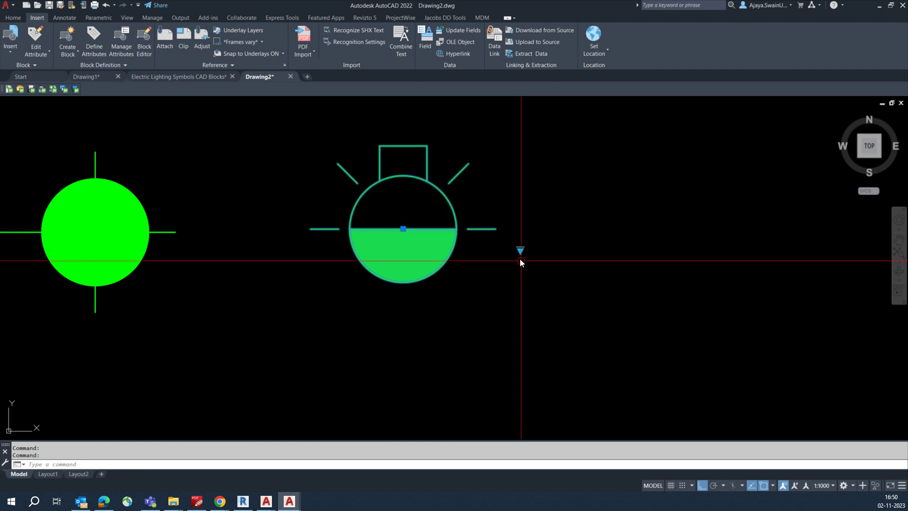
left_click(521, 251)
left_click(533, 277)
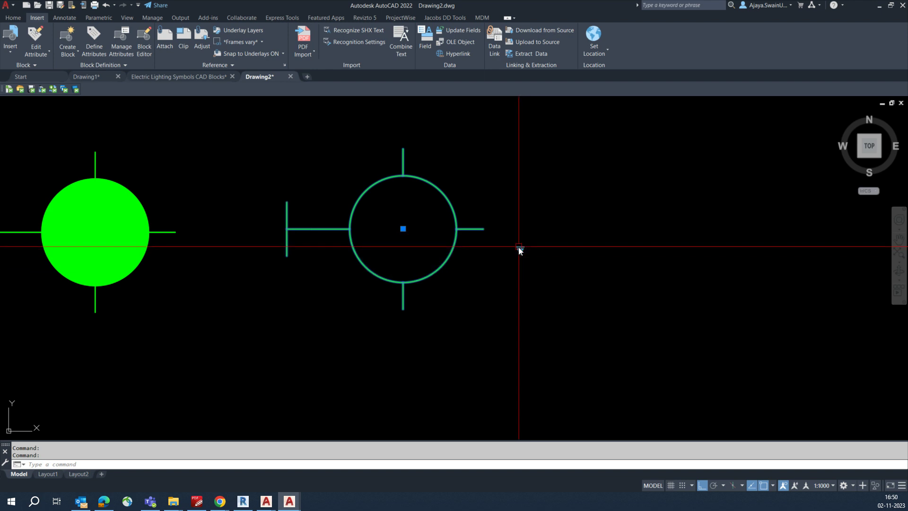
left_click(520, 250)
left_click(525, 264)
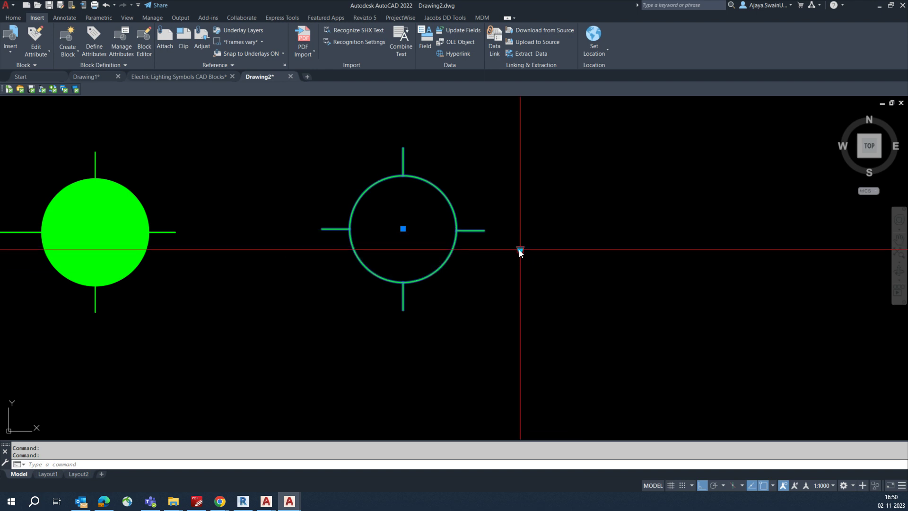
left_click(520, 251)
left_click(547, 256)
key("Escape")
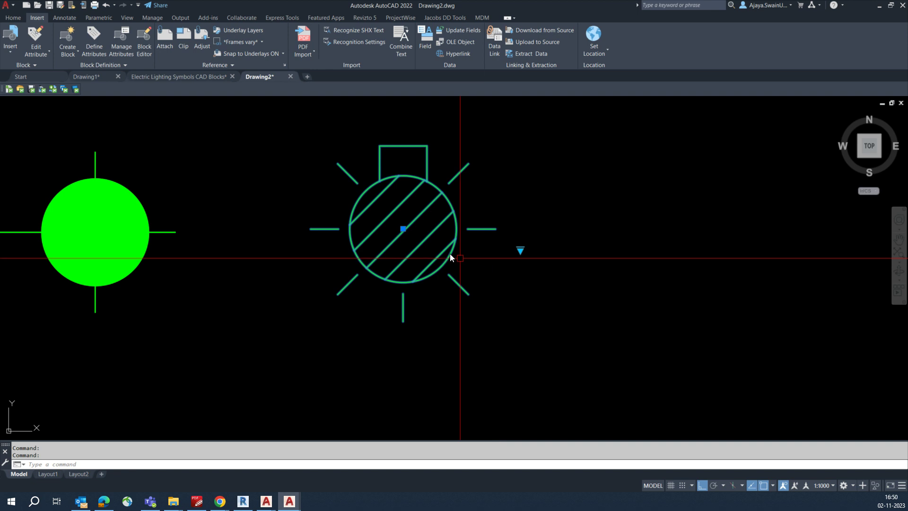
scroll(450, 258, "down", 6)
- Zoom in on the lamp row and title, checking the right-hand lamp's visibility list unchanged
middle_click_drag(348, 272, 497, 257)
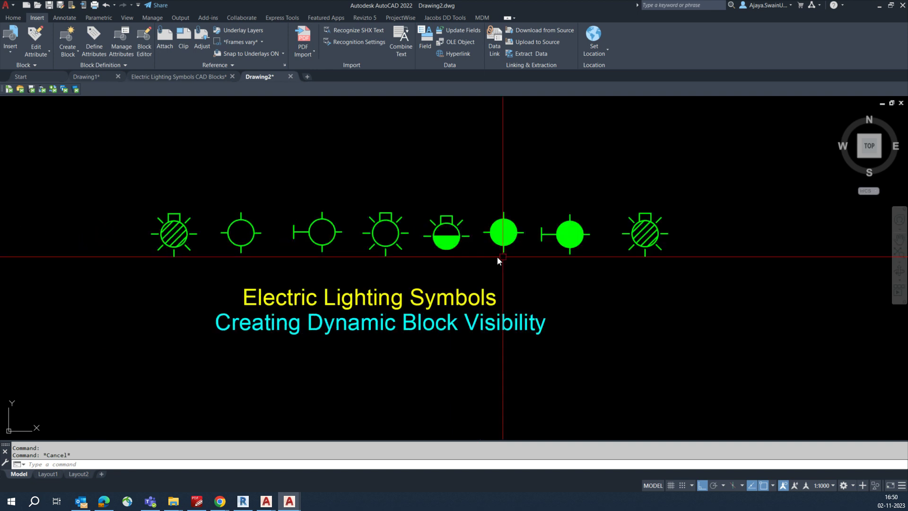
type("z")
key("Return")
left_click(132, 194)
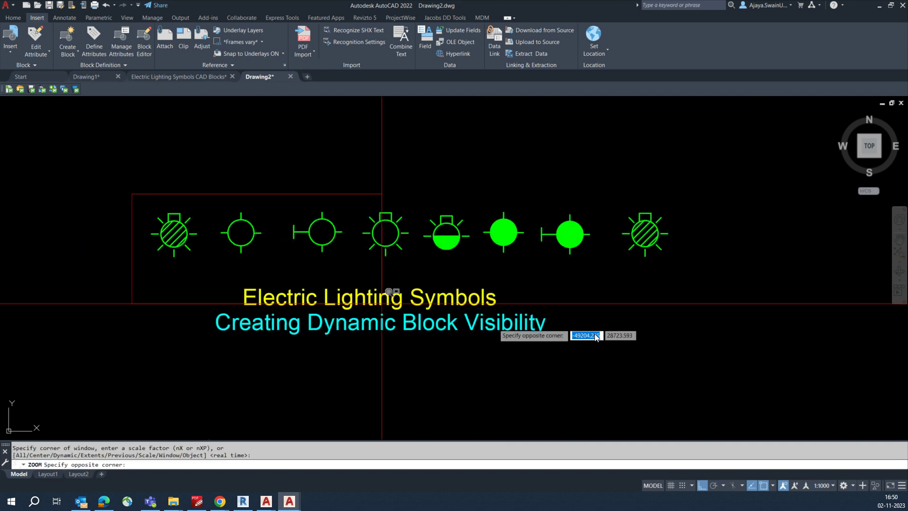
left_click(724, 362)
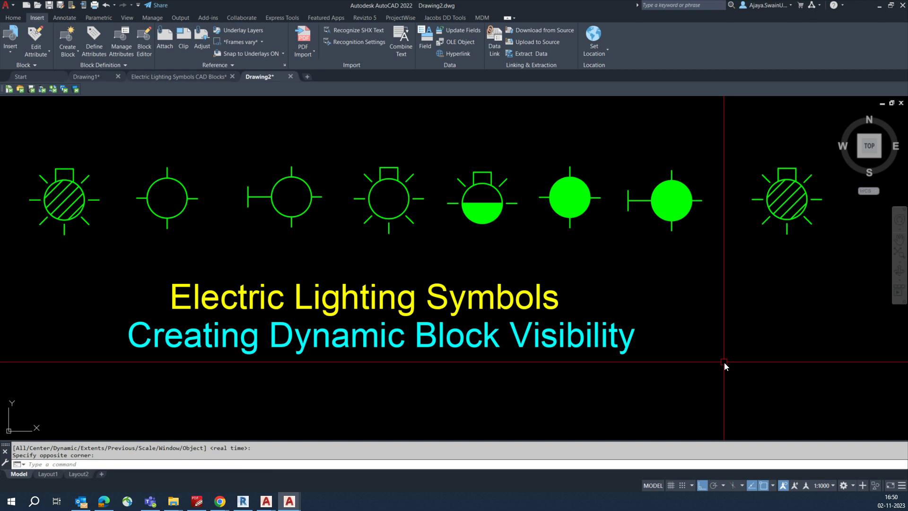
left_click(802, 216)
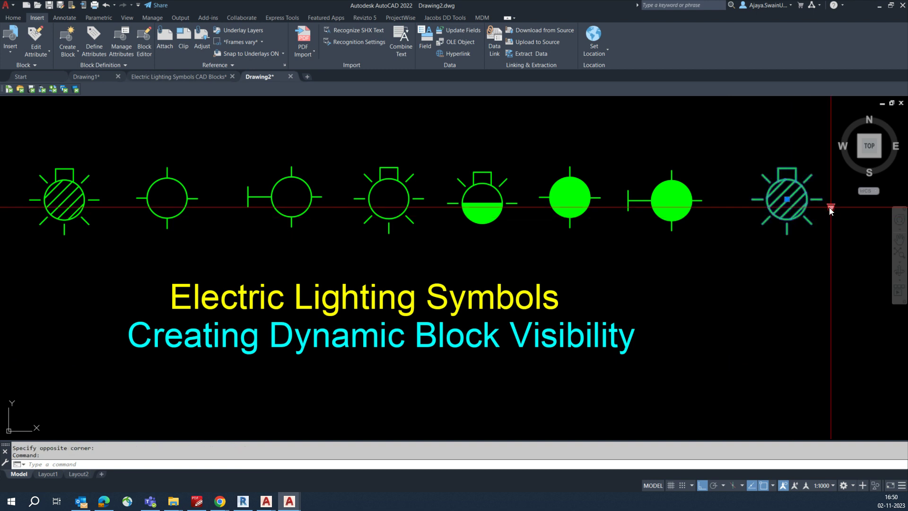
left_click(831, 209)
left_click(851, 246)
scroll(537, 230, "up", 3)
scroll(503, 246, "down", 3)
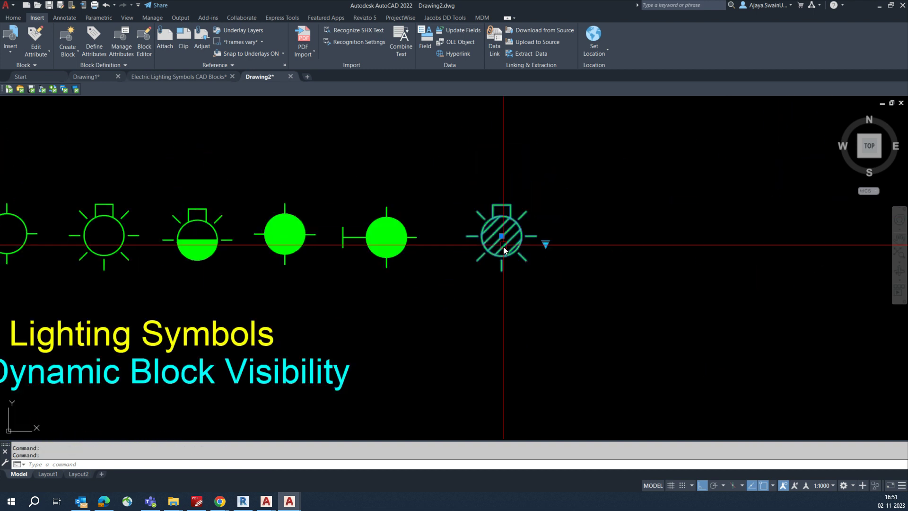
key("Escape")
scroll(515, 249, "down", 1)
scroll(515, 248, "up", 5)
scroll(515, 256, "down", 2)
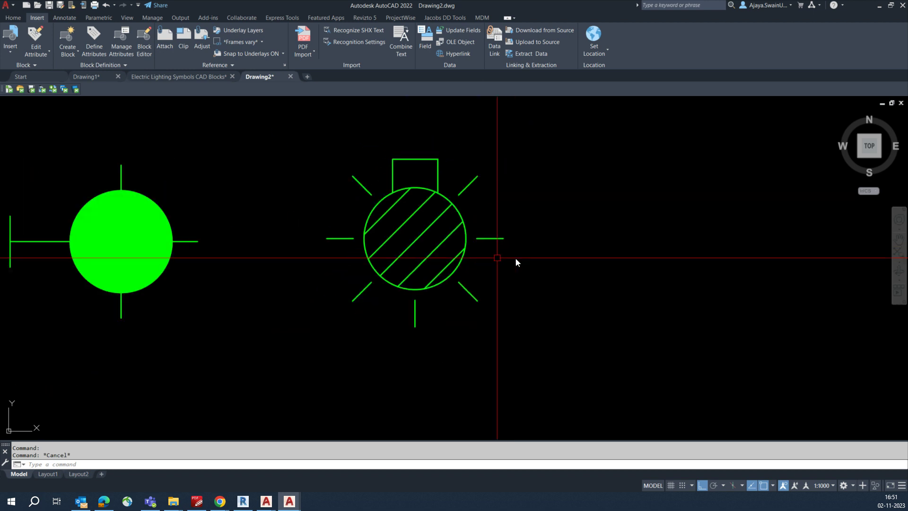
scroll(515, 257, "down", 5)
scroll(462, 275, "up", 2)
scroll(605, 245, "up", 3)
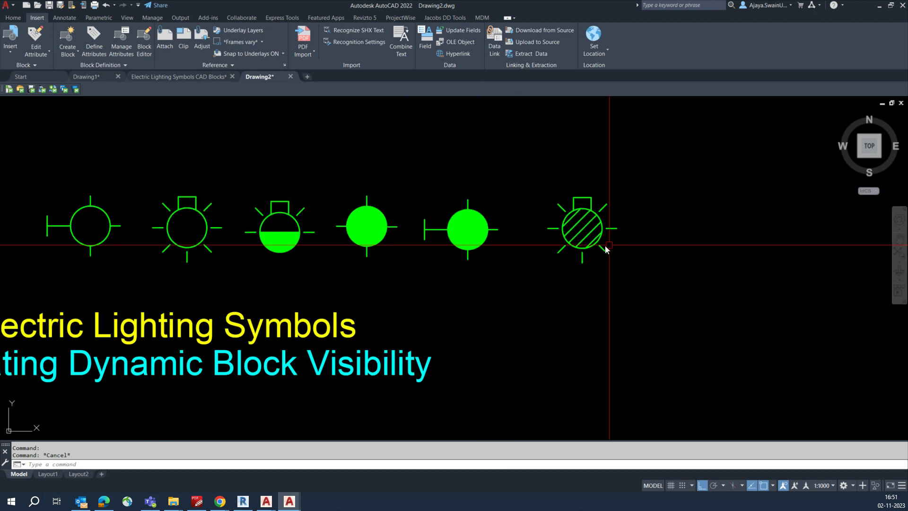
- Switch the hatched lamp through L2 and L3 to the filled-circle four-tick state
left_click(600, 243)
left_click(625, 236)
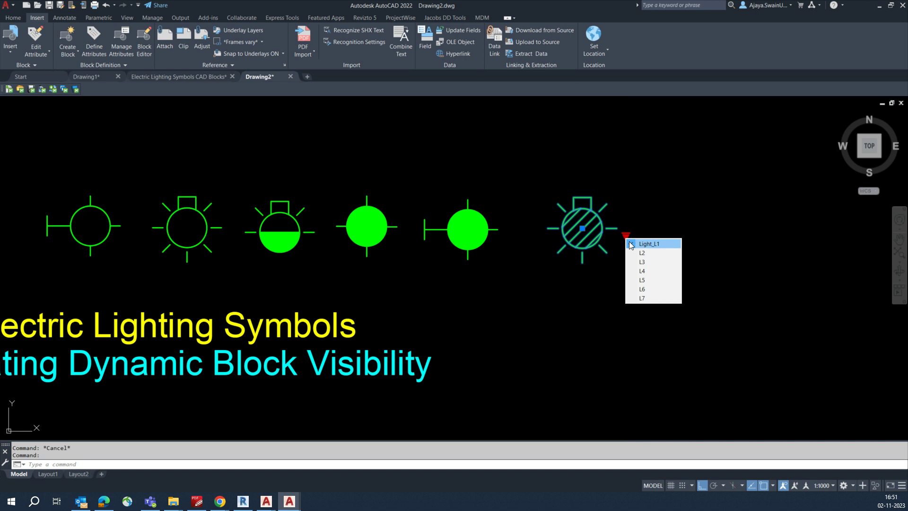
left_click(642, 252)
left_click(625, 235)
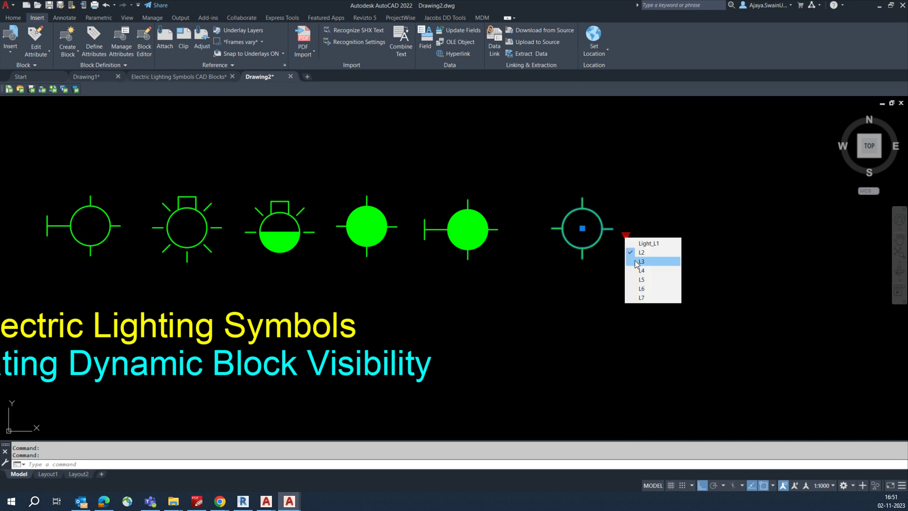
left_click(626, 236)
left_click(626, 236)
left_click(637, 263)
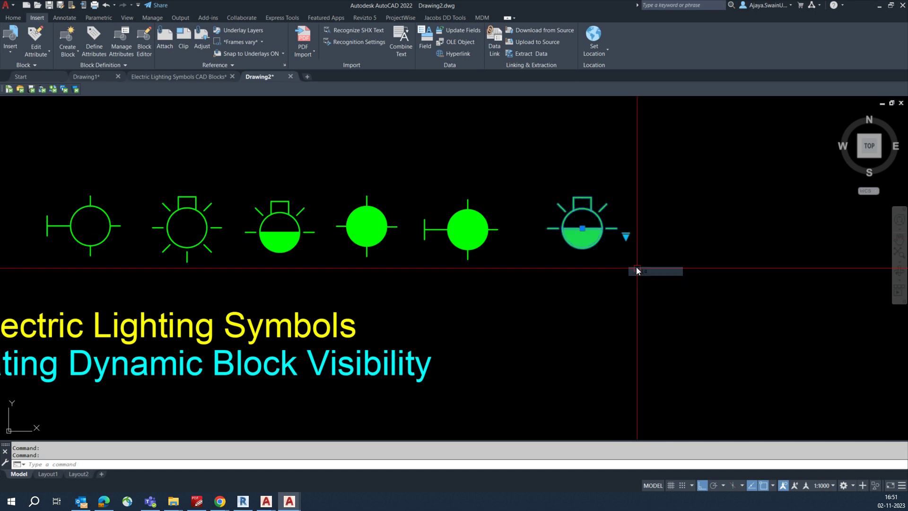
left_click(626, 236)
left_click(637, 277)
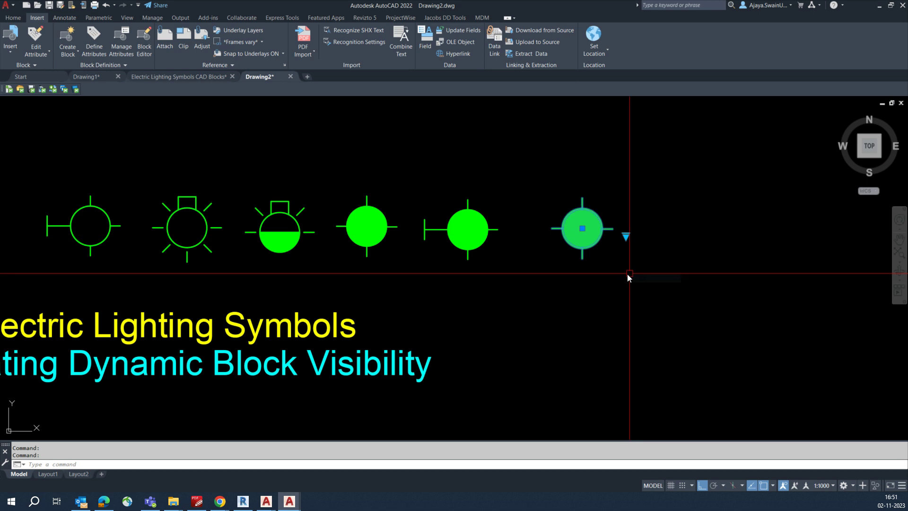
type("co")
key("Return")
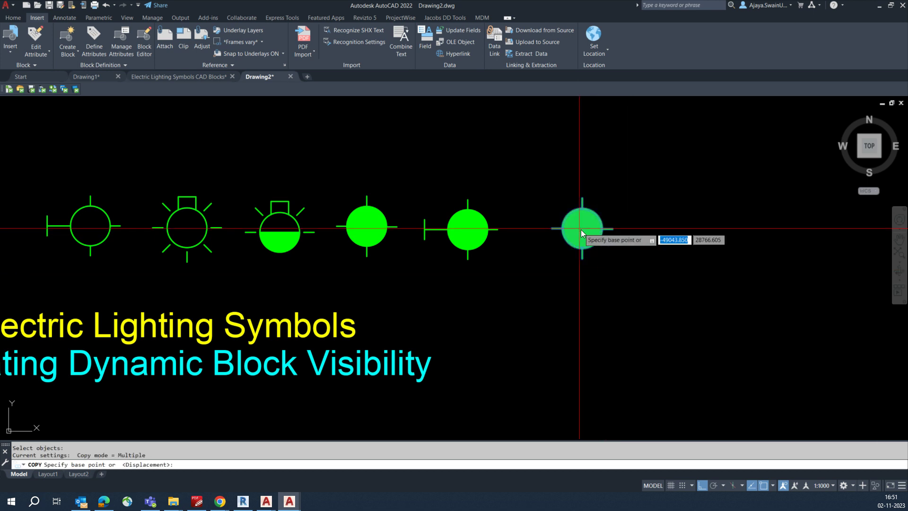
- Place a lamp copy above the hatched lamp and set its visibility to Light_L1
left_click(581, 229)
scroll(580, 229, "down", 4)
scroll(418, 232, "up", 4)
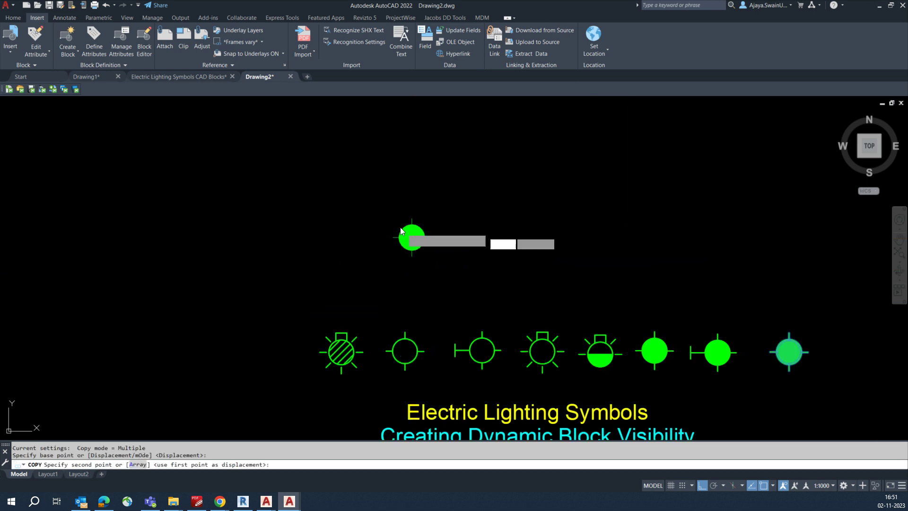
key("F8")
scroll(348, 302, "up", 2)
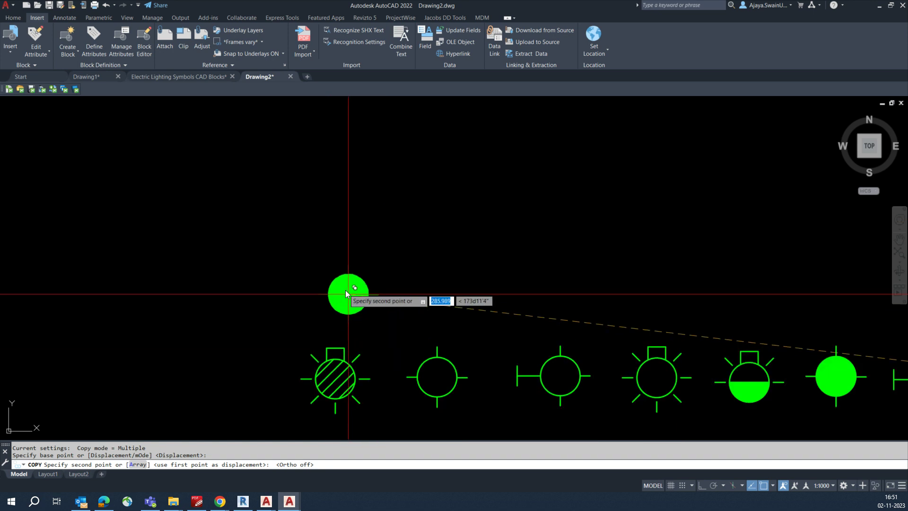
left_click(347, 295)
key("Escape")
left_click(352, 303)
left_click(389, 298)
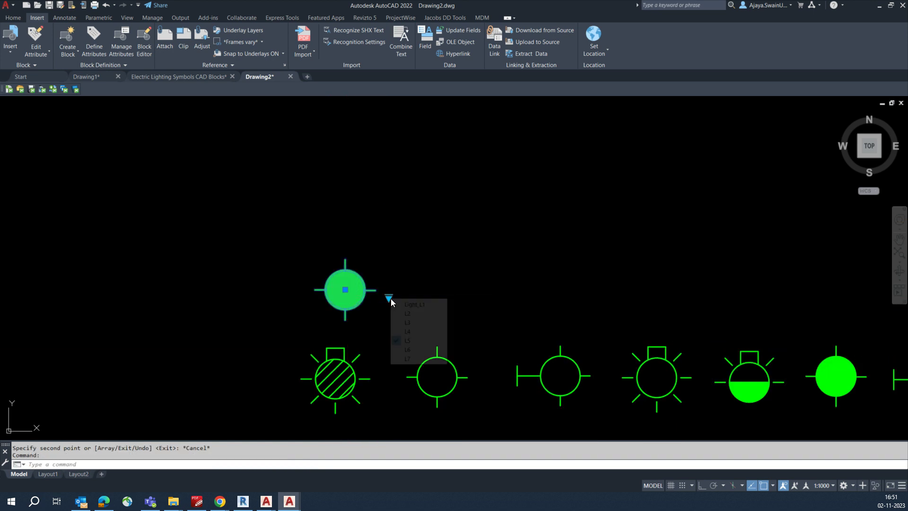
left_click(414, 307)
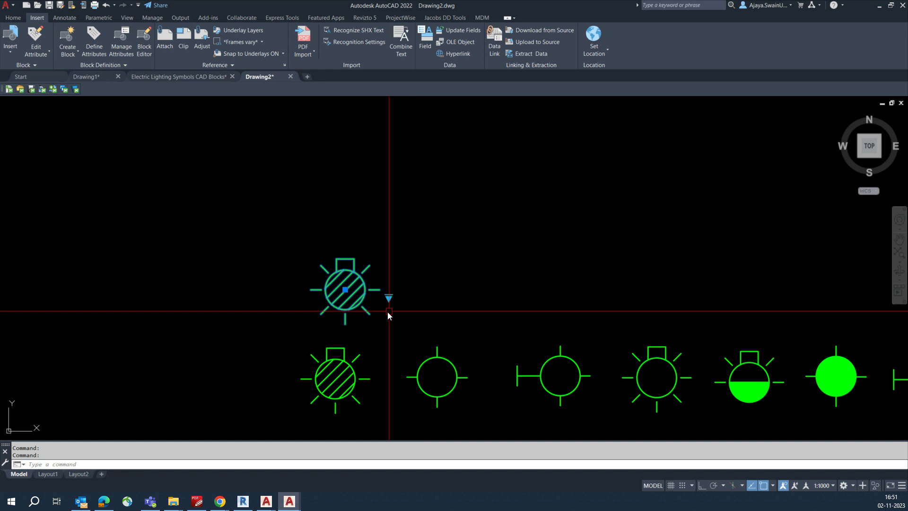
key("Escape")
key("Escape")
- Copy the upper lamp to its right and switch the copy to the L2 plain circle
type("co")
key("Return")
left_click(367, 290)
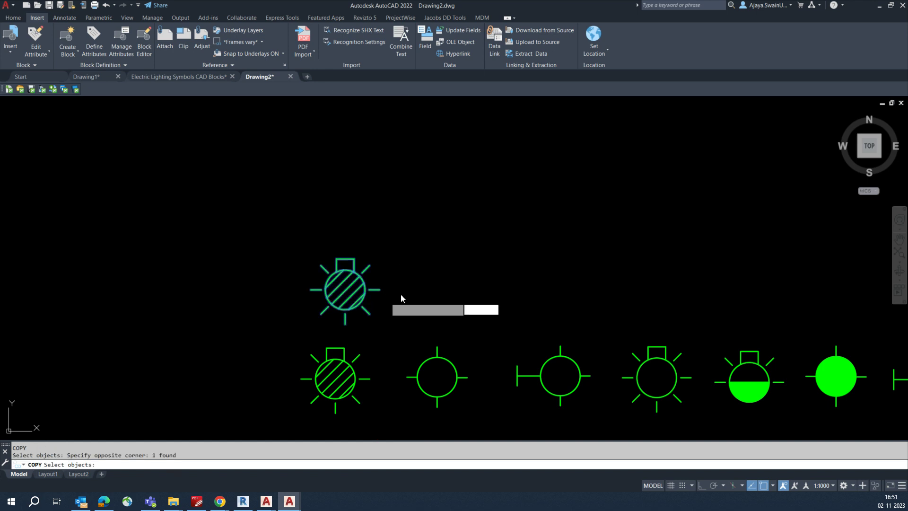
key("Return")
left_click(400, 293)
left_click(492, 292)
key("Escape")
left_click(478, 296)
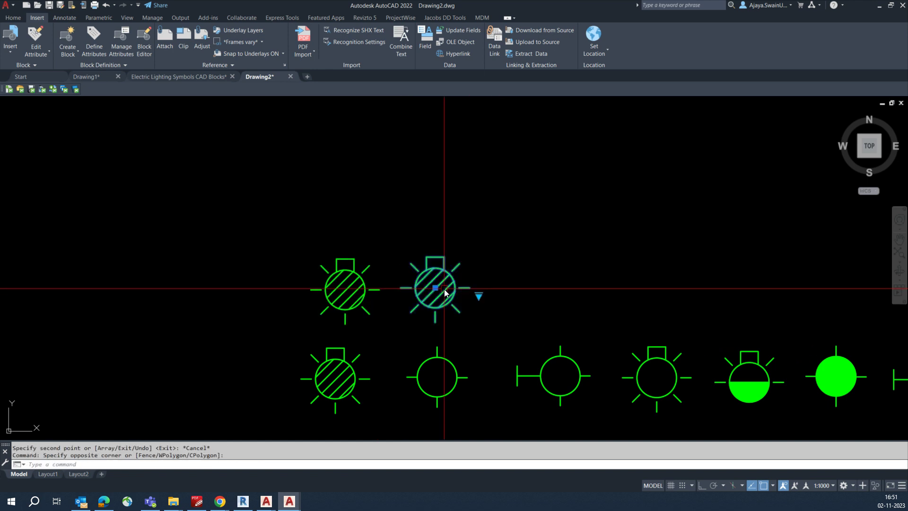
left_click(479, 296)
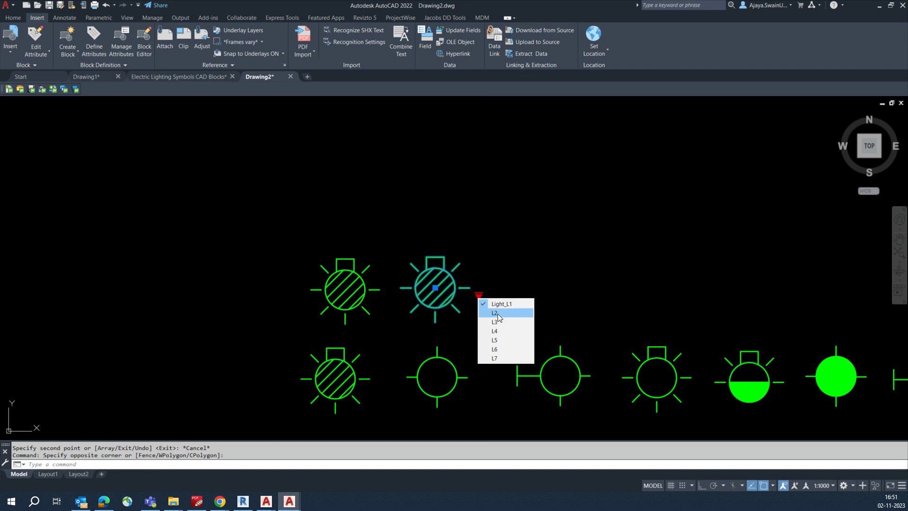
left_click(496, 314)
middle_click_drag(490, 319, 473, 297)
key("Escape")
- Copy the plain circle lamp further right and set it to the L4 wall-mount symbol
type("c")
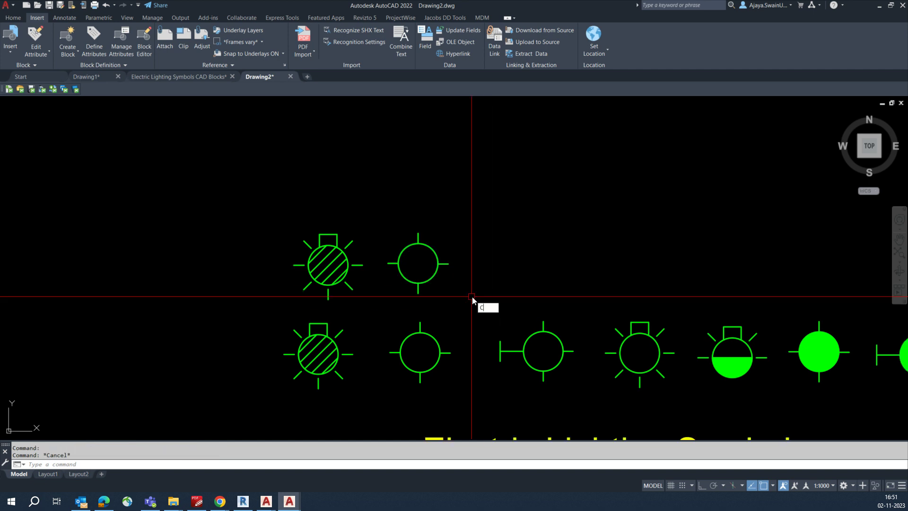
type("o")
key("Return")
left_click(427, 260)
key("Return")
left_click(421, 268)
left_click(534, 263)
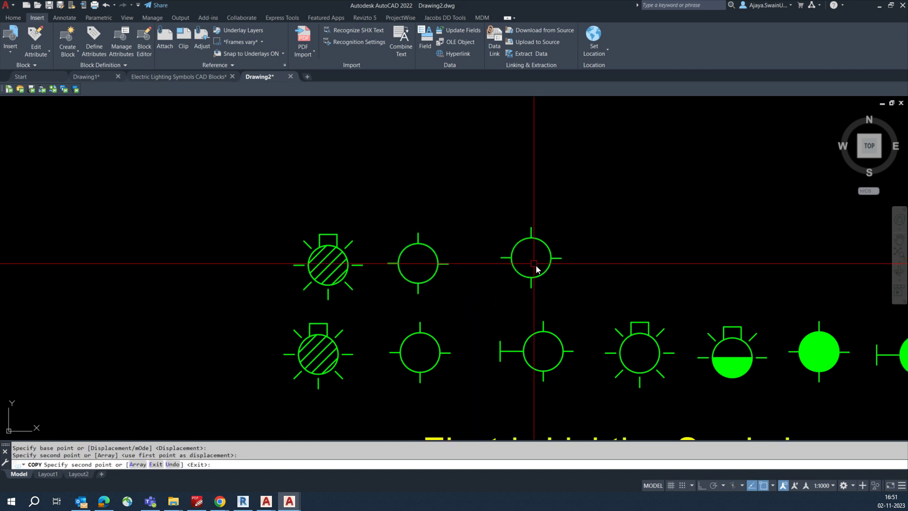
key("Escape")
left_click(549, 268)
left_click(574, 264)
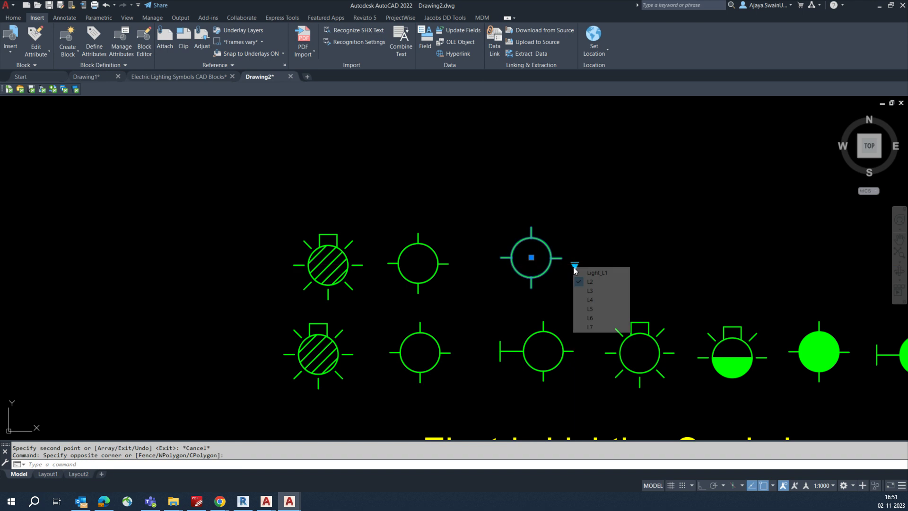
left_click(589, 301)
key("Escape")
middle_click_drag(578, 296, 453, 303)
scroll(500, 274, "down", 2)
- Zoom Window around all the symbol rows, then zoom out slightly
type("z")
key("Return")
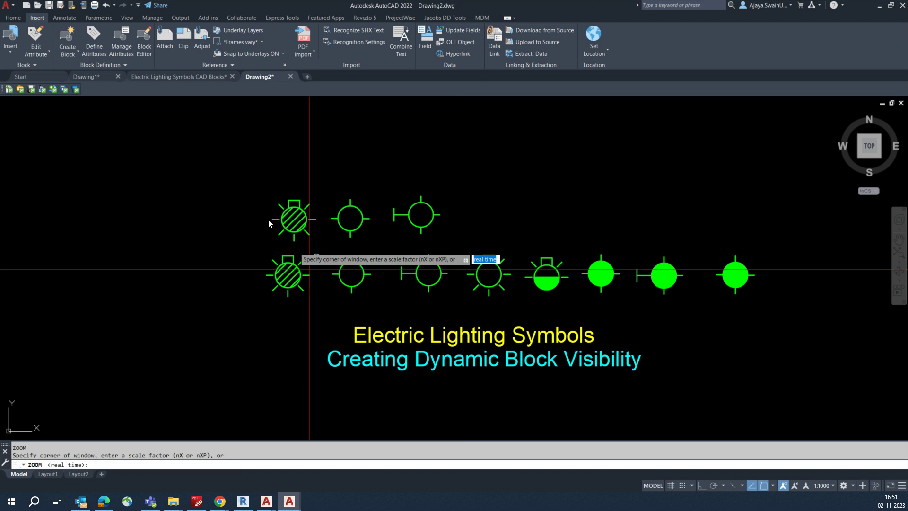
left_click(244, 193)
left_click(782, 384)
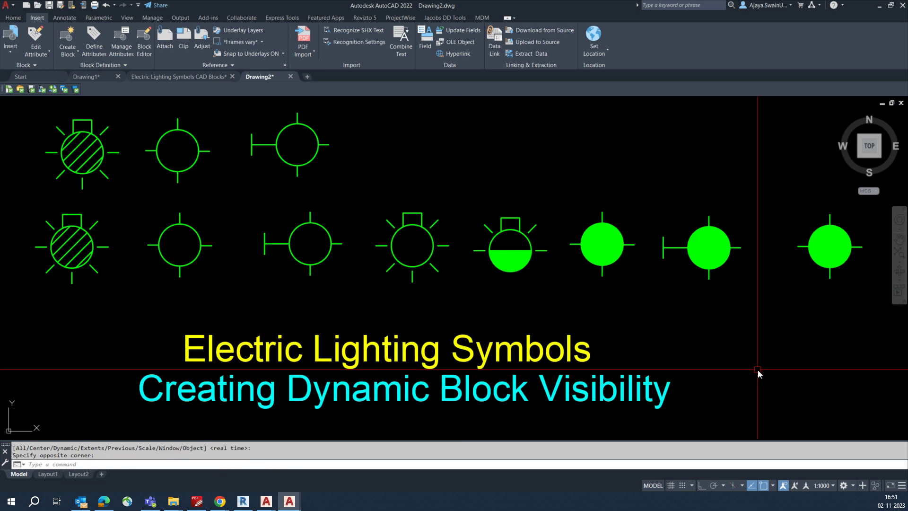
key("Escape")
key("Escape")
scroll(470, 308, "down", 3)
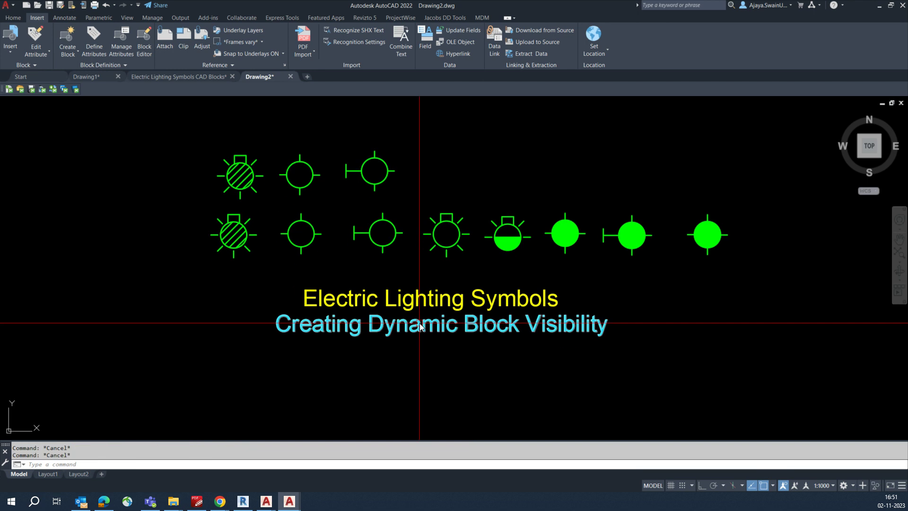
- Copy the cyan title line to just below the original
type("co")
key("Return")
left_click(394, 325)
key("Return")
left_click(412, 350)
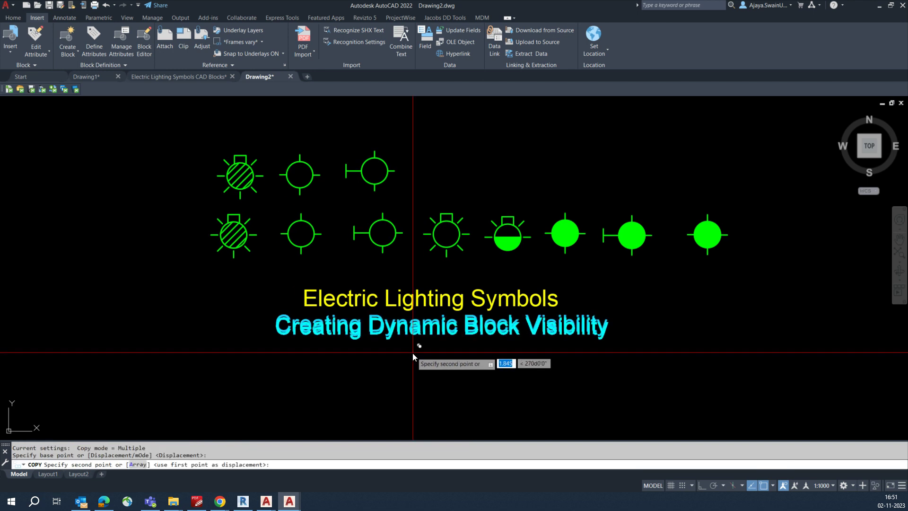
left_click(412, 353)
key("Return")
- Erase the original cyan title line
type("e")
key("Return")
left_click(290, 318)
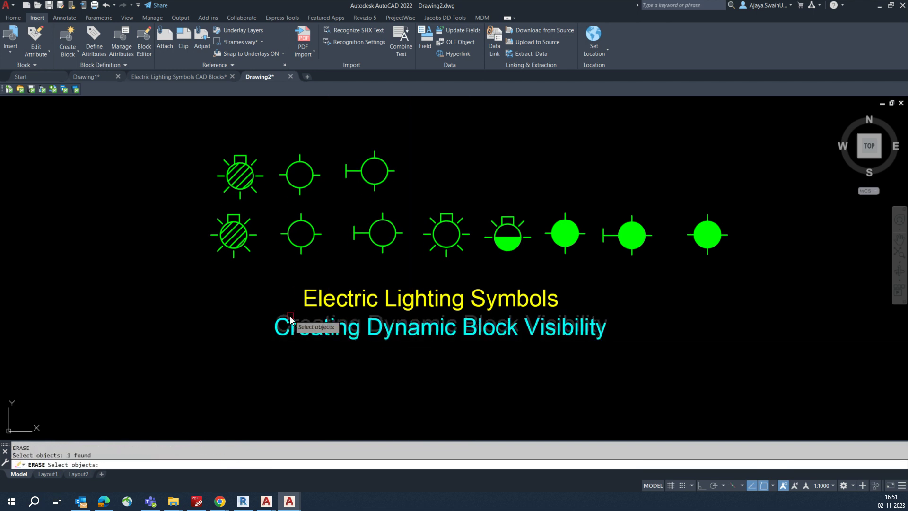
key("Return")
middle_click_drag(353, 330, 345, 323)
- Move the yellow title line to its new position
type("m")
key("Return")
left_click(418, 295)
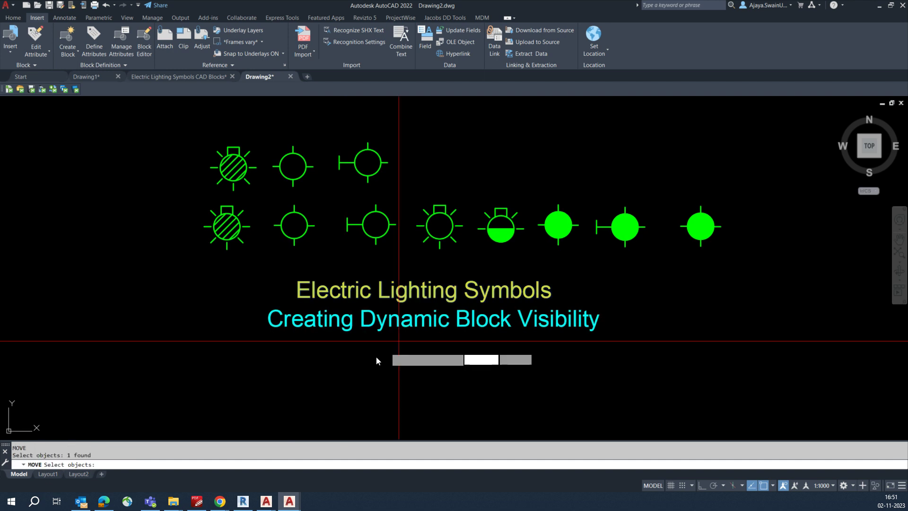
key("Return")
left_click(382, 358)
left_click(383, 359)
key("Escape")
- Move both title lines together beneath the symbol rows
type("m")
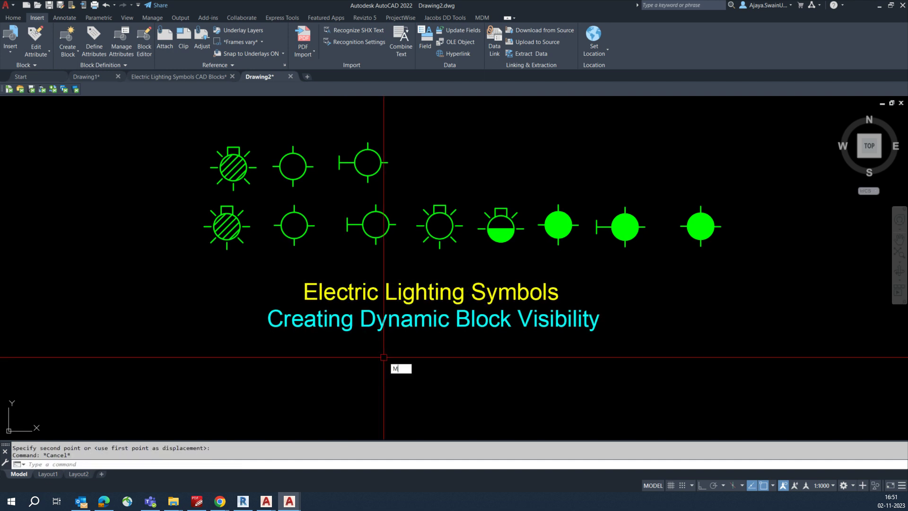
key("Return")
left_click(423, 347)
left_click(368, 281)
key("Return")
left_click(388, 268)
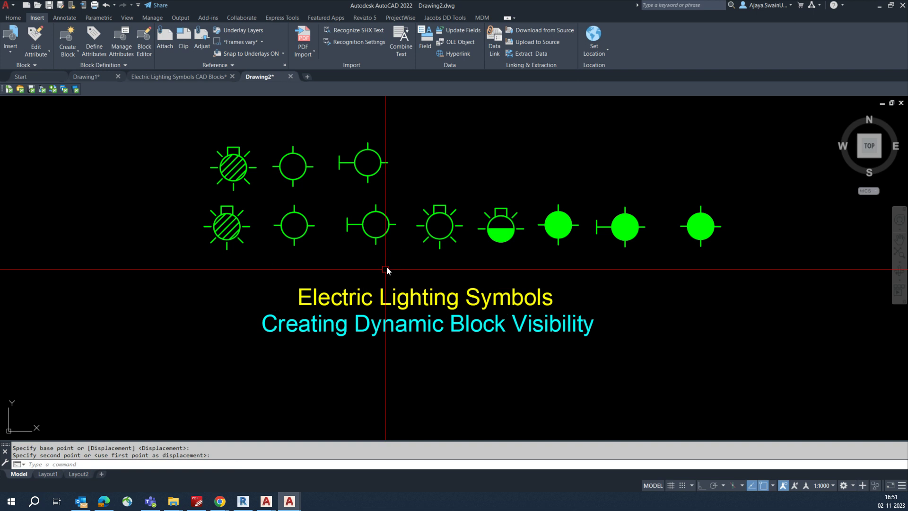
left_click(387, 267)
middle_click_drag(387, 267, 388, 304)
- Begin moving the upper symbol row with a selection window
type("m")
key("Return")
left_click(171, 172)
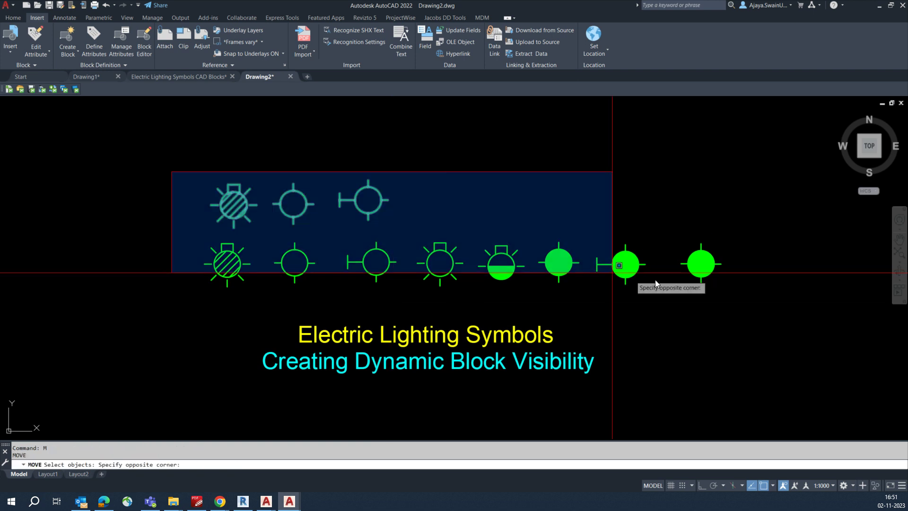